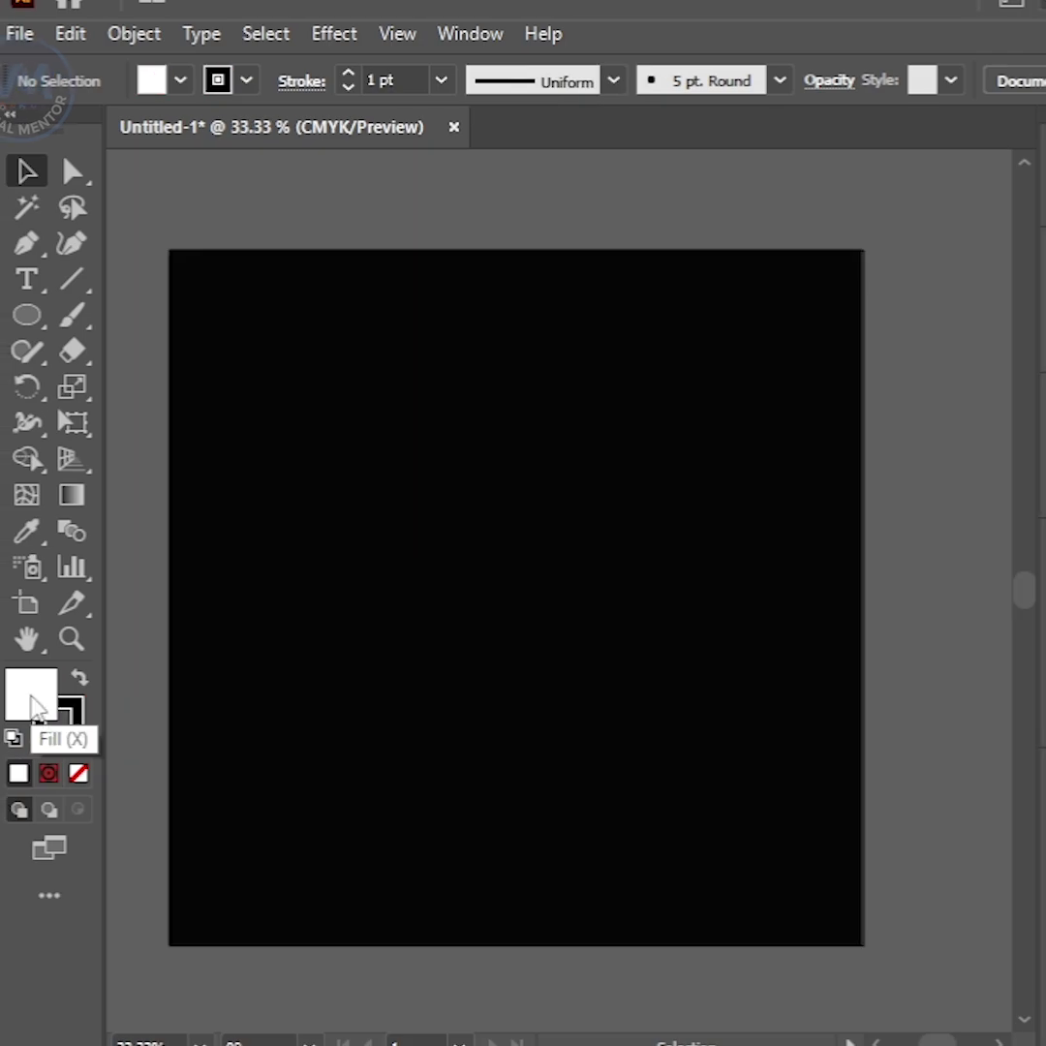
Set the fill to None and the stroke colour to white (ffffff).
click(79, 773)
double_click(69, 716)
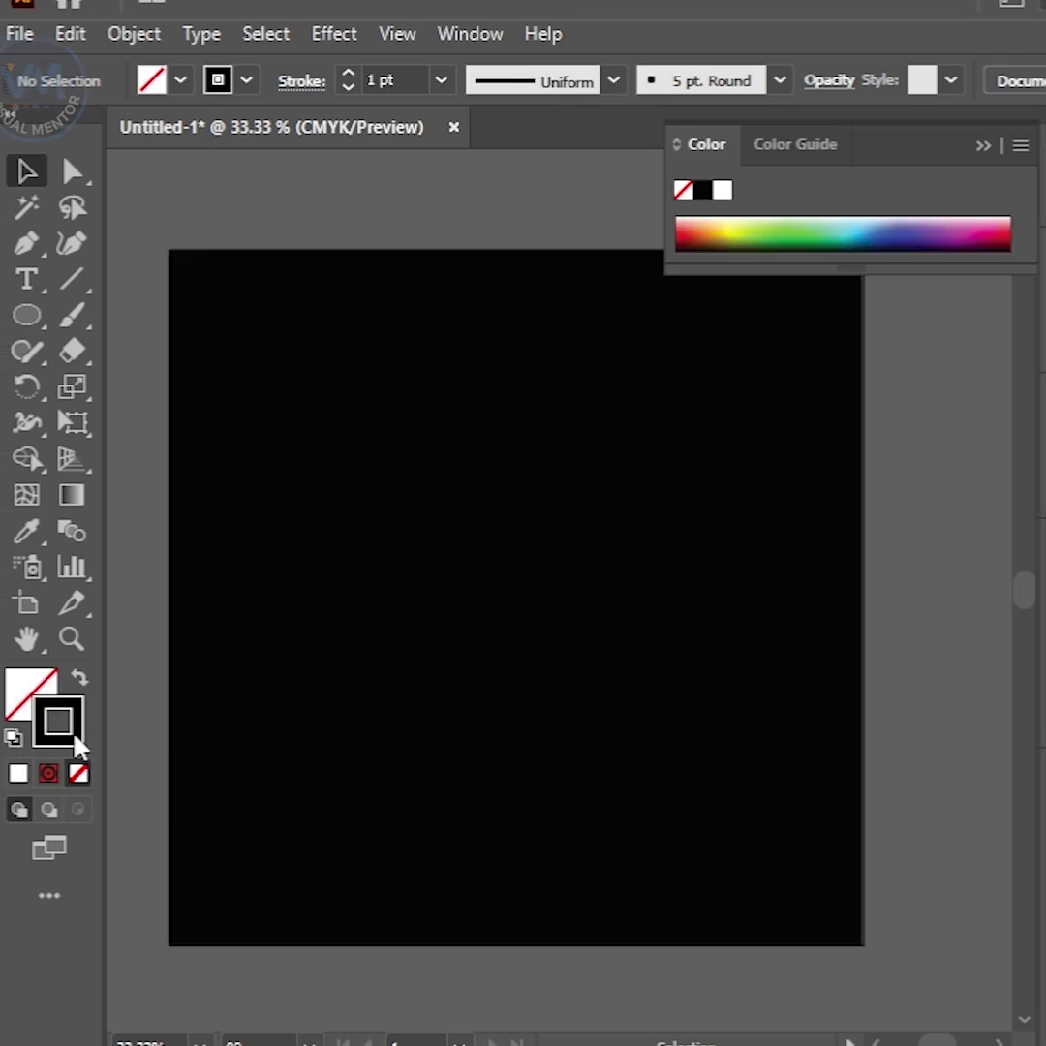
text(ffffff)
key(Return)
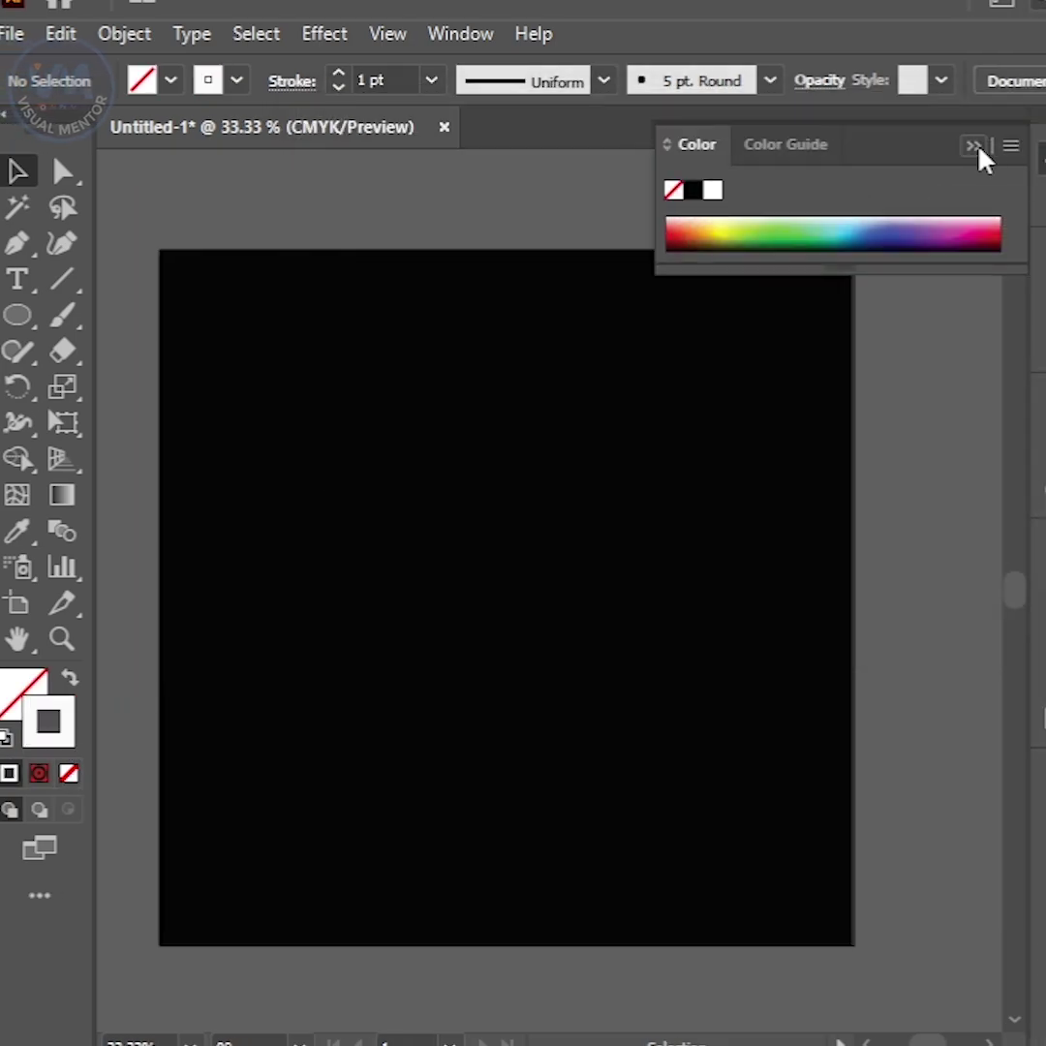
click(973, 147)
Draw a six-pointed star at the artboard centre and raise its stroke weight to 1.5 pt.
drag(23, 332, 159, 457)
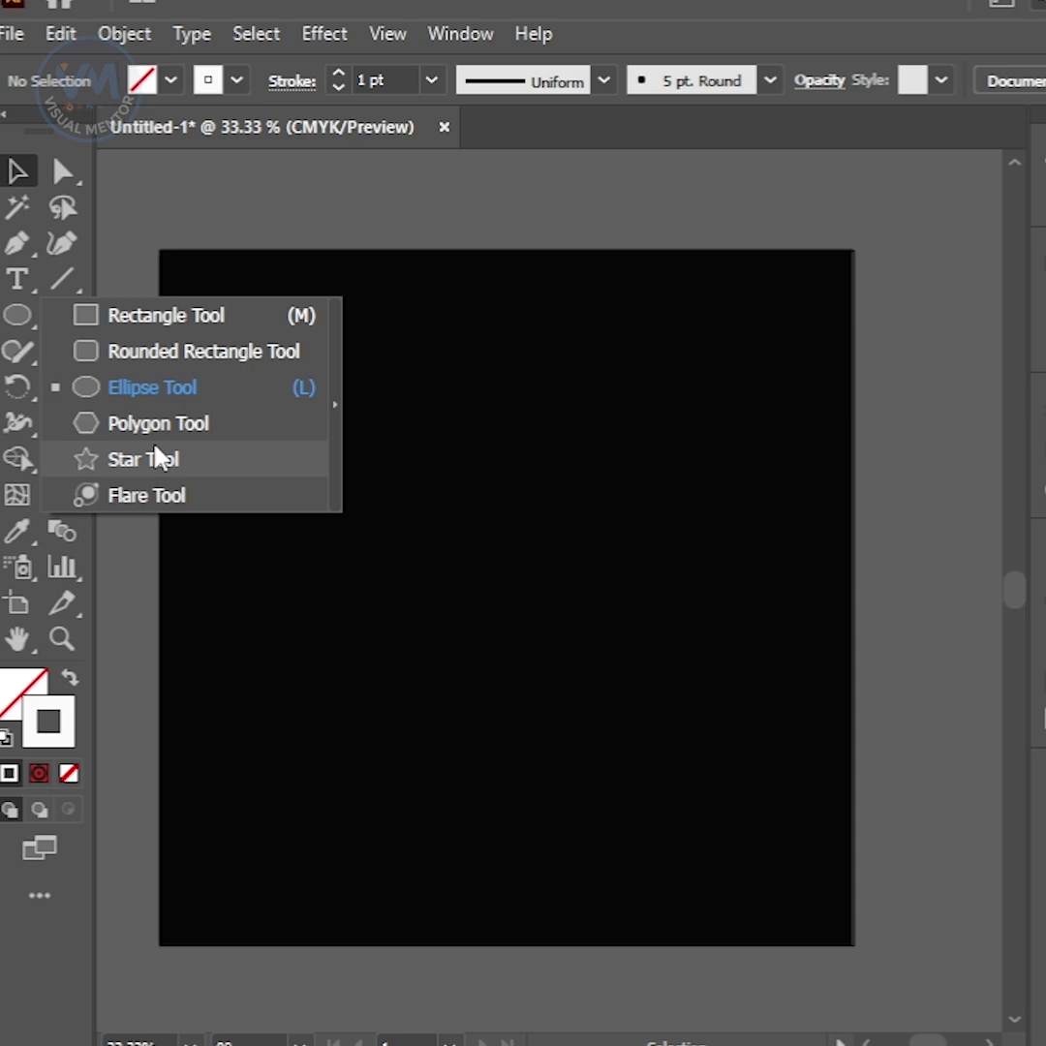
drag(506, 593, 609, 781)
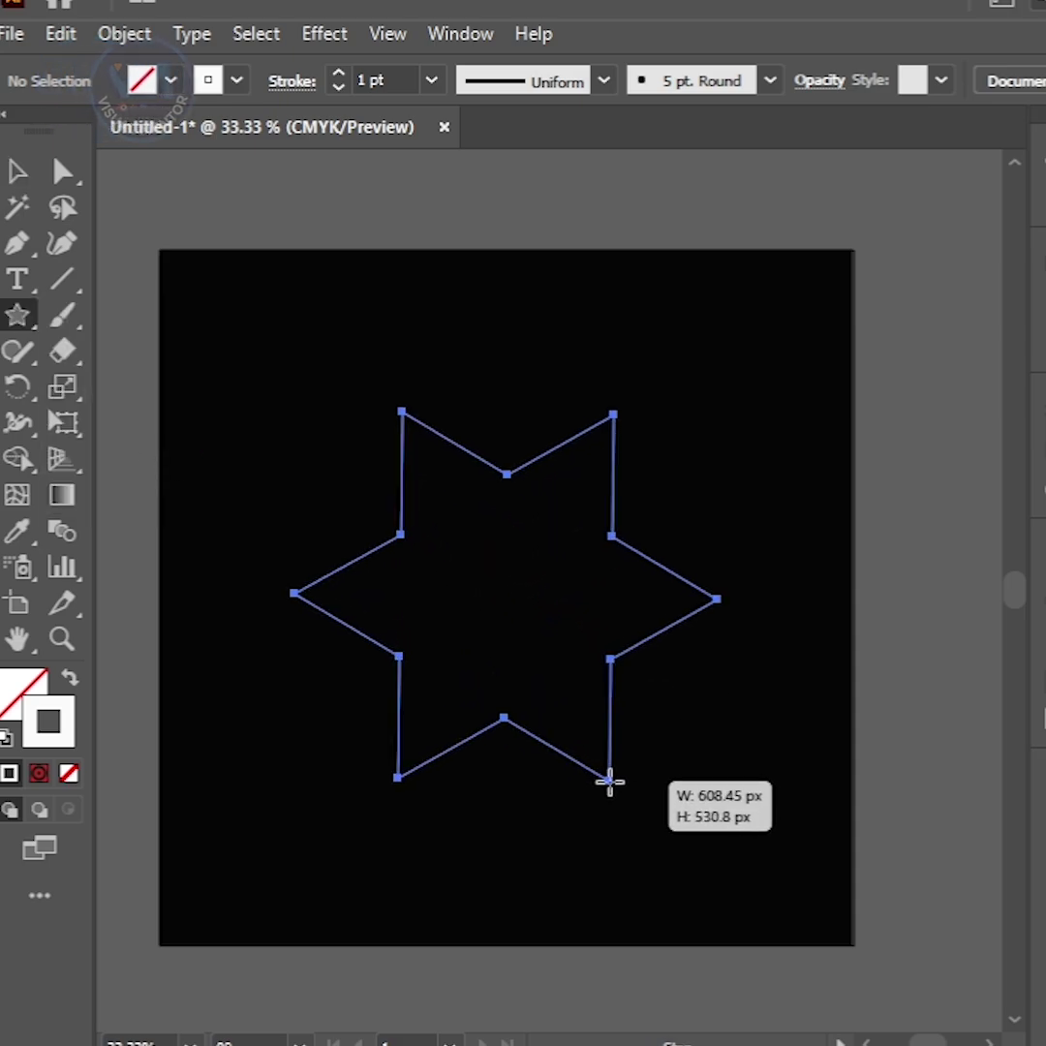
drag(609, 781, 608, 777)
key(v)
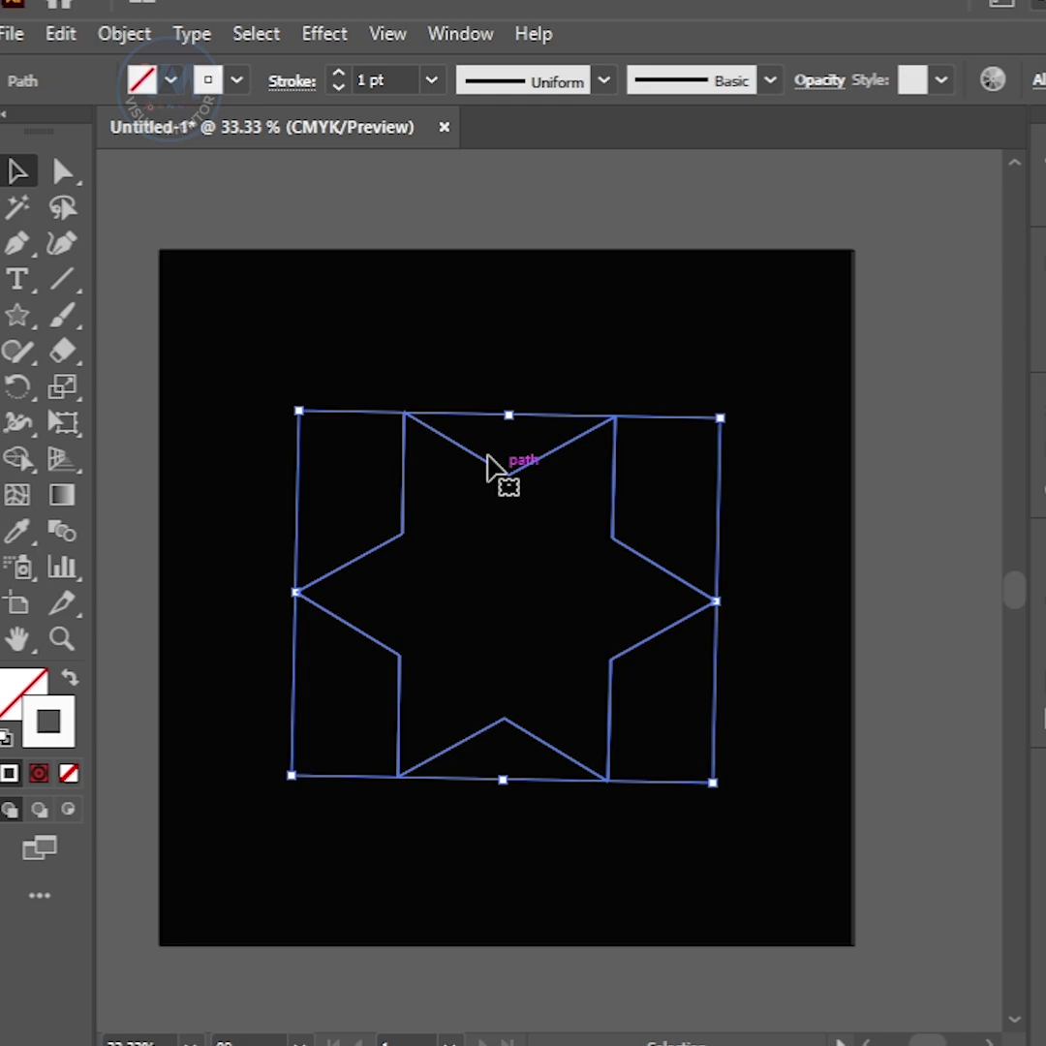
double_click(364, 78)
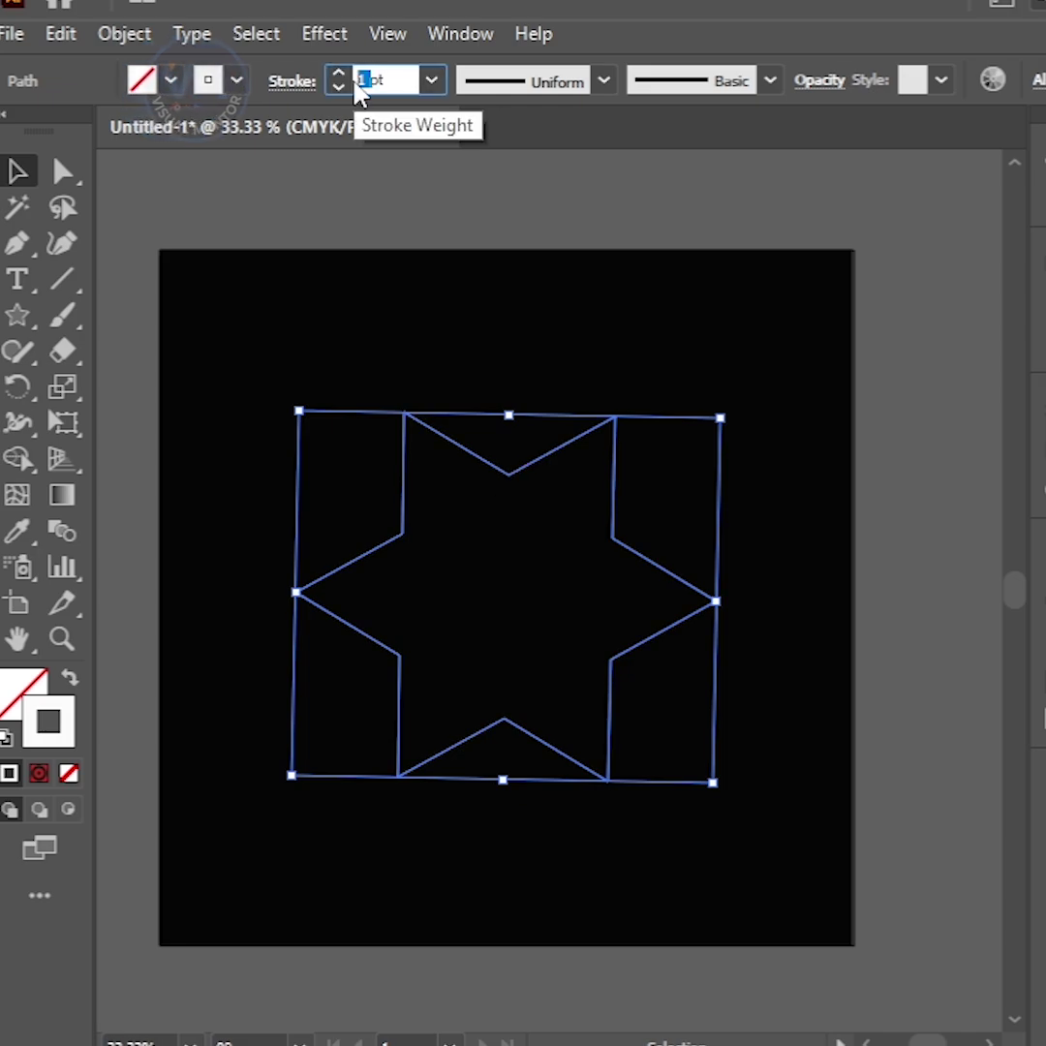
text(1.5)
click(1038, 80)
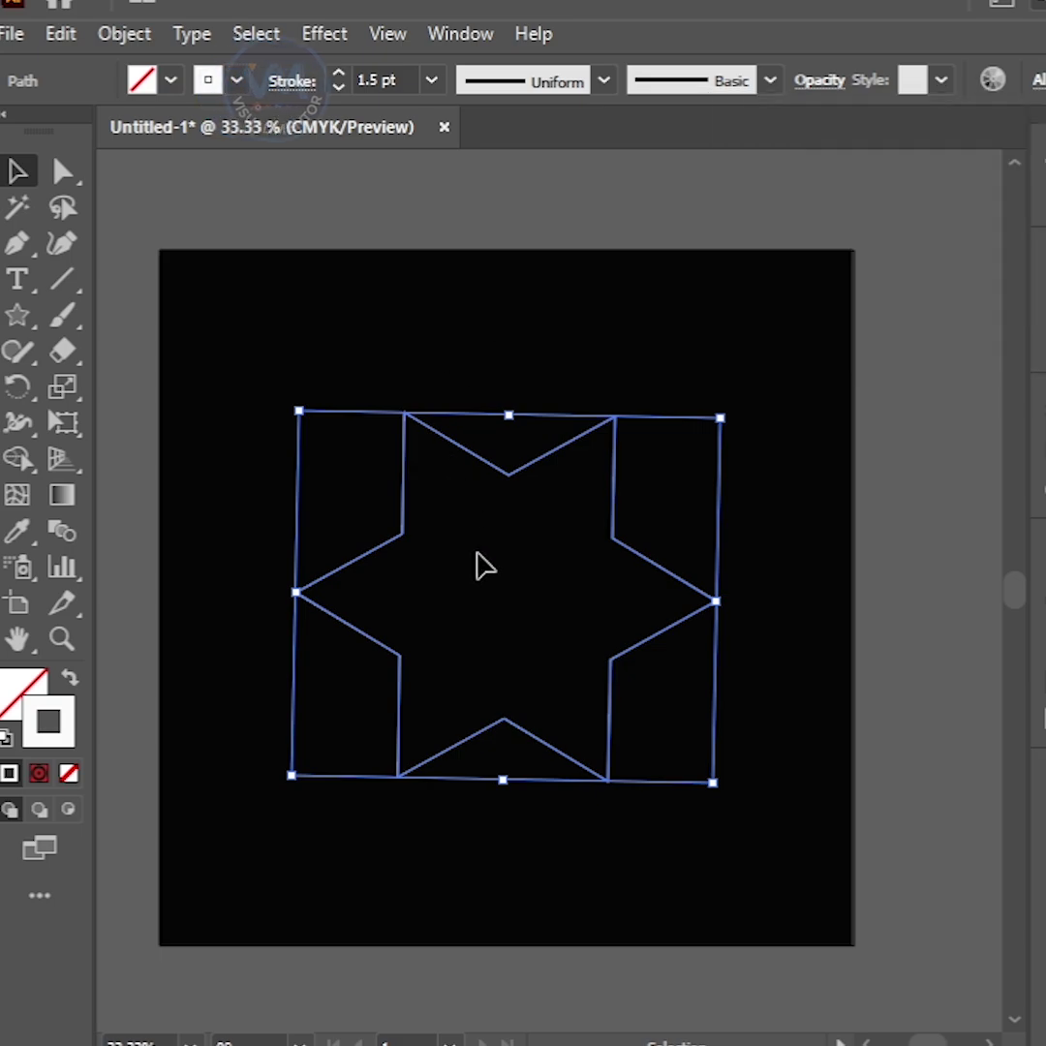
Drag a live-corner widget to round all the star's points into a wavy six-lobed outline.
click(64, 172)
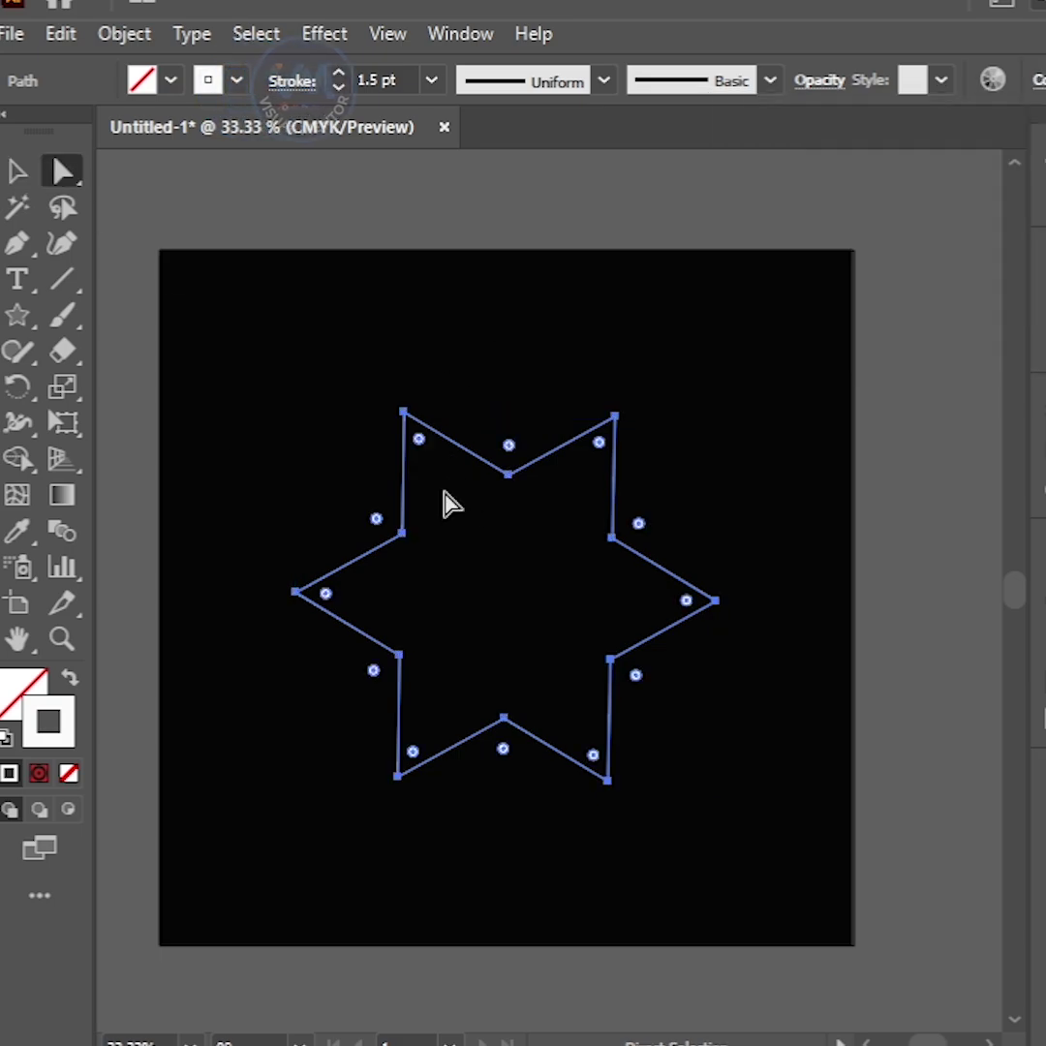
drag(423, 439, 438, 476)
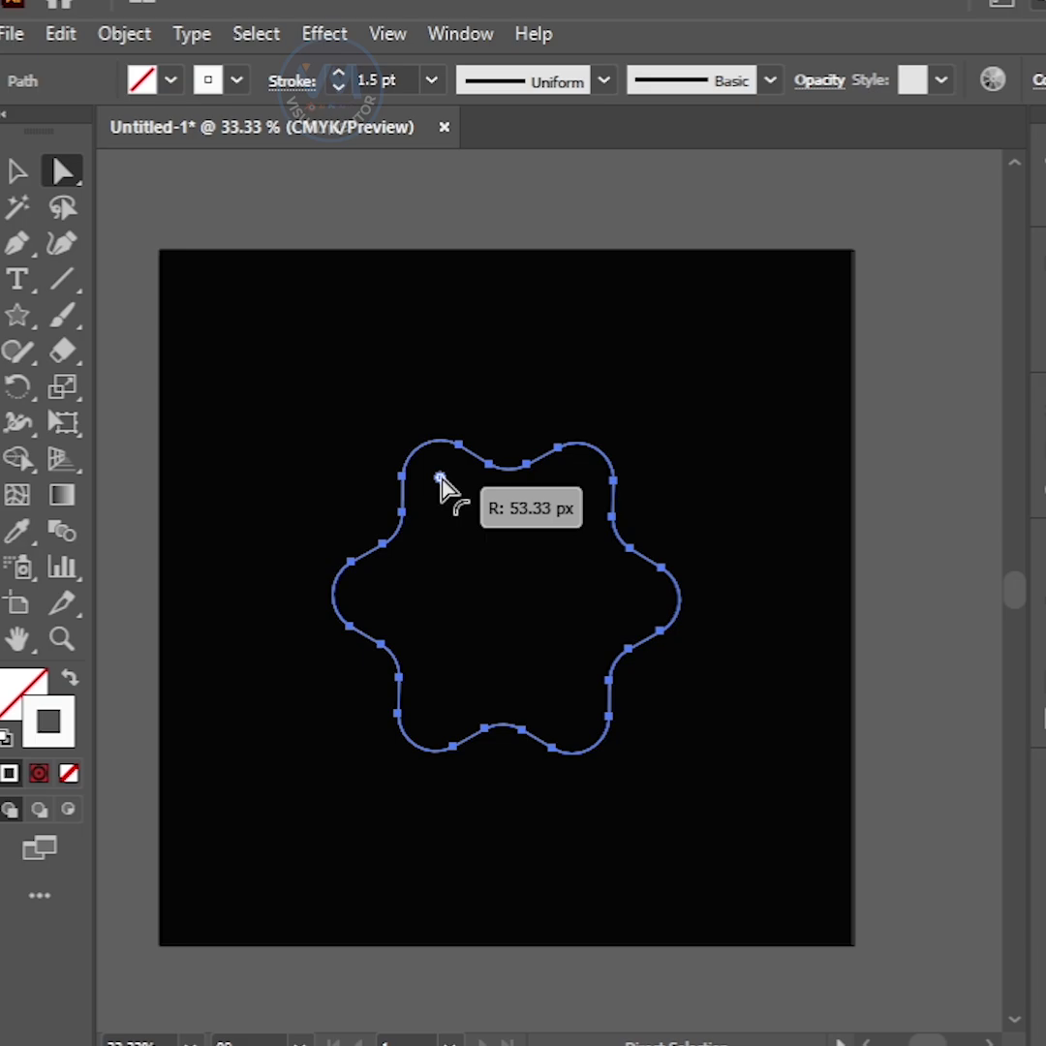
click(28, 176)
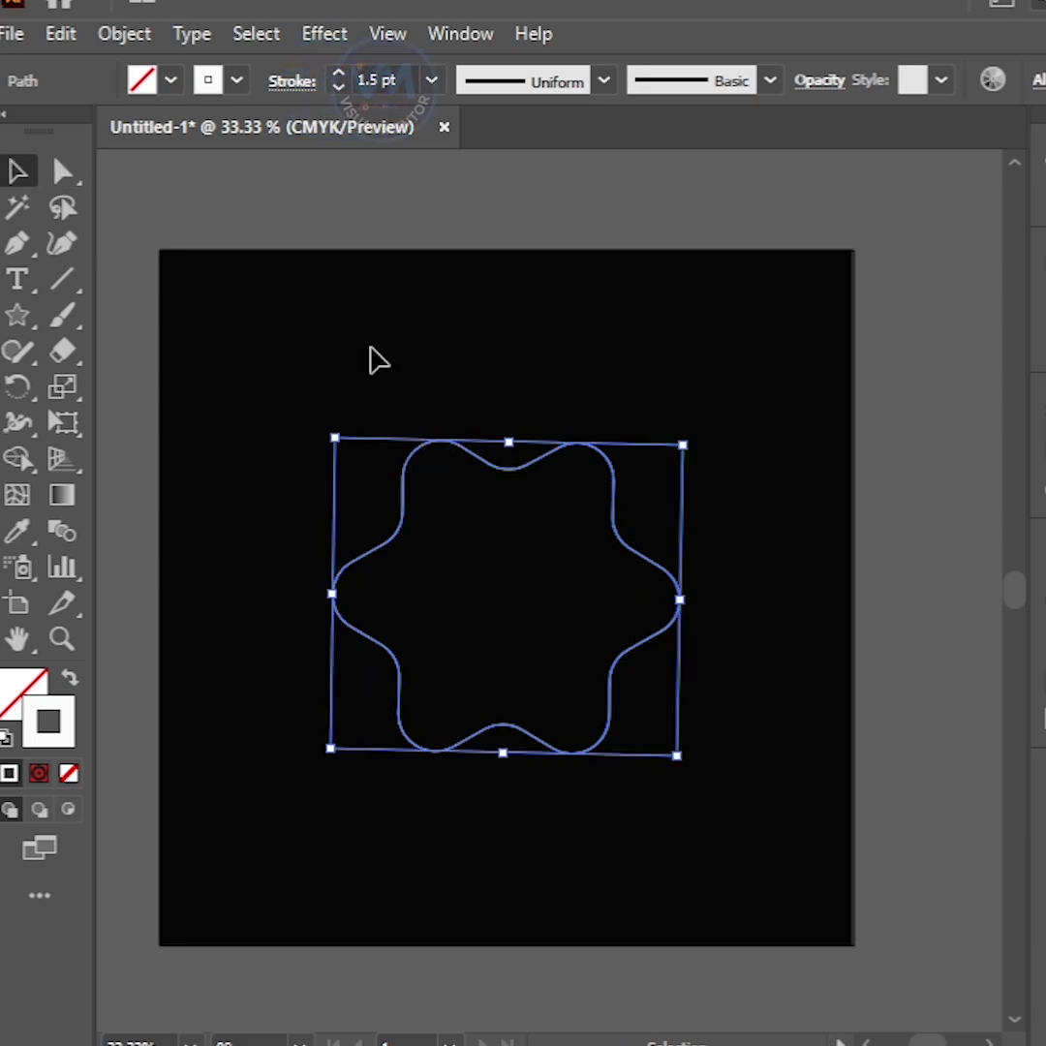
Apply a Transform effect with 5 copies and a small rotation angle to form a layered ring.
click(325, 35)
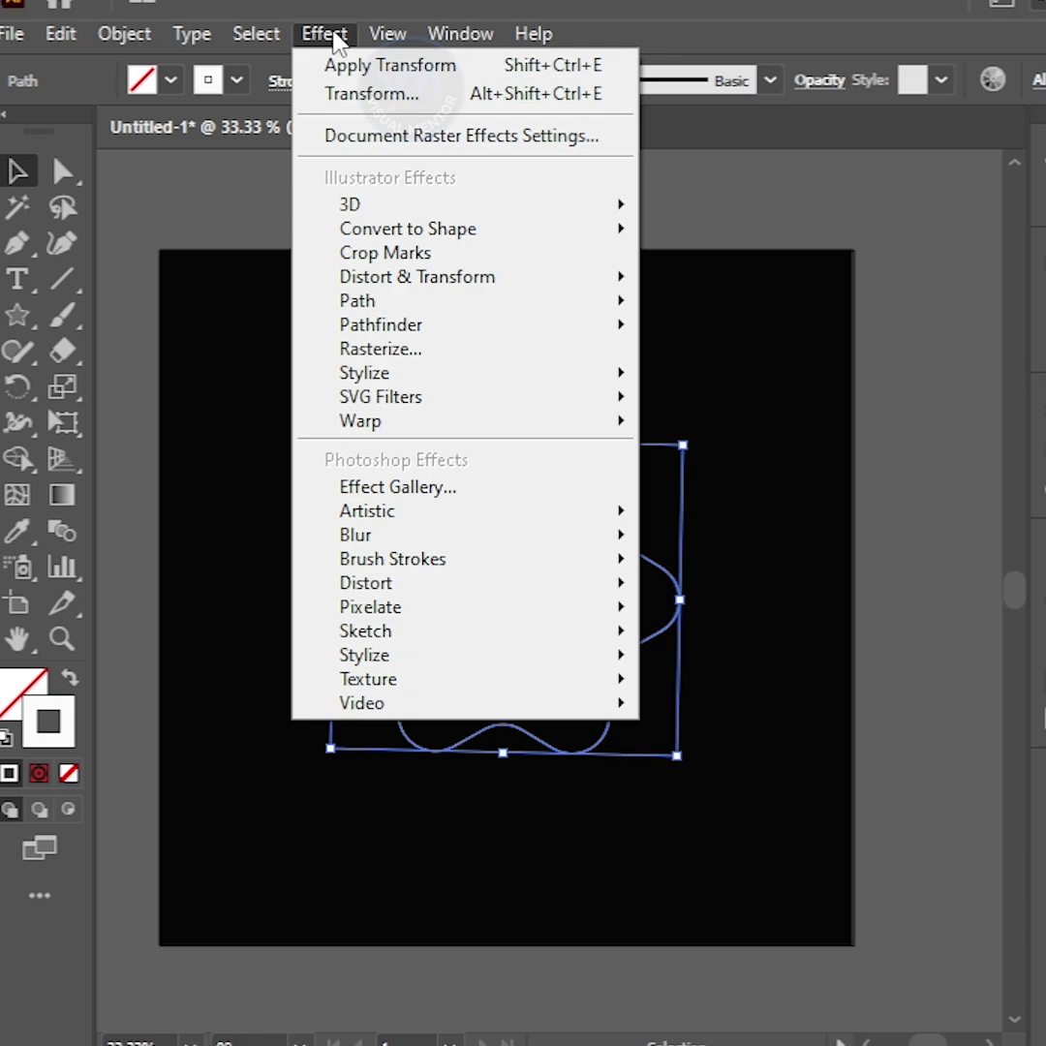
mouse_move(416, 277)
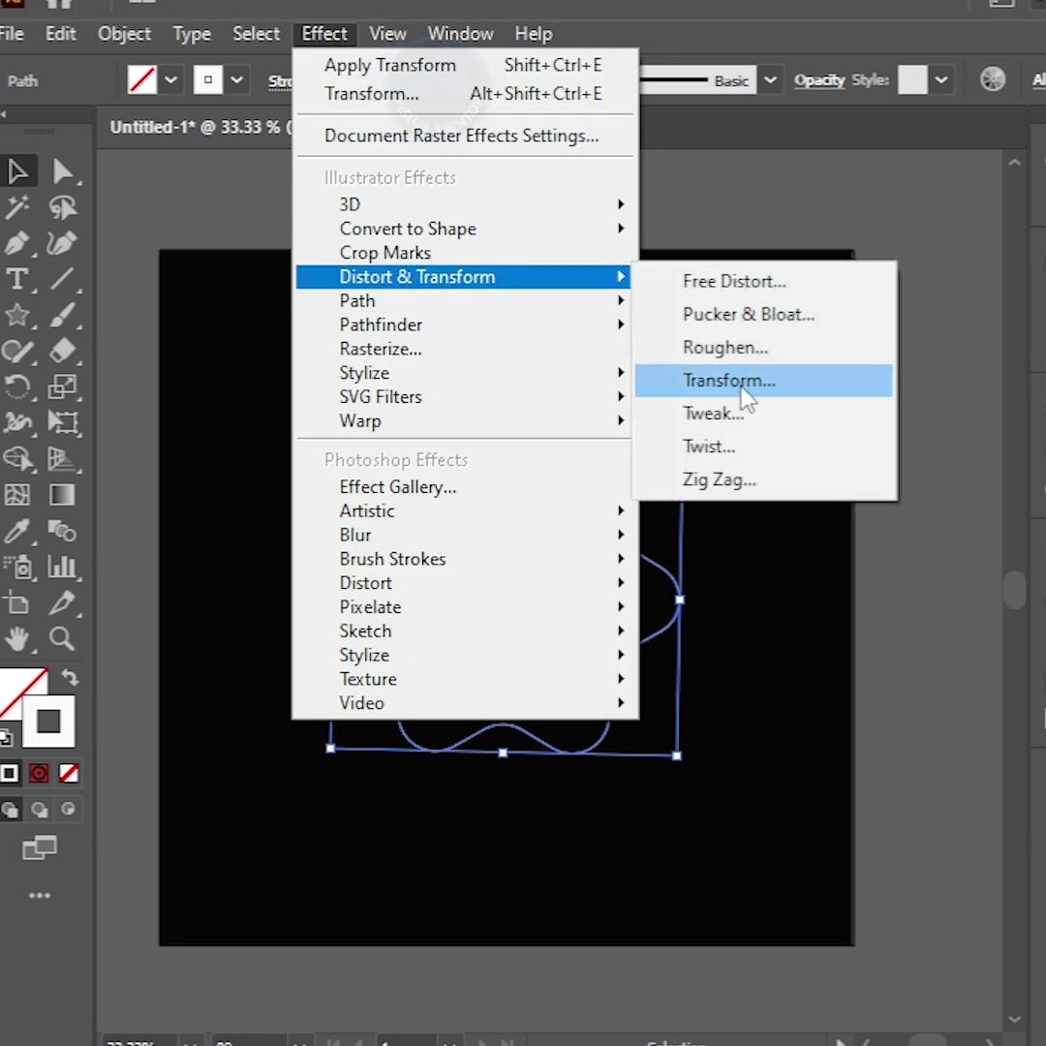
click(742, 391)
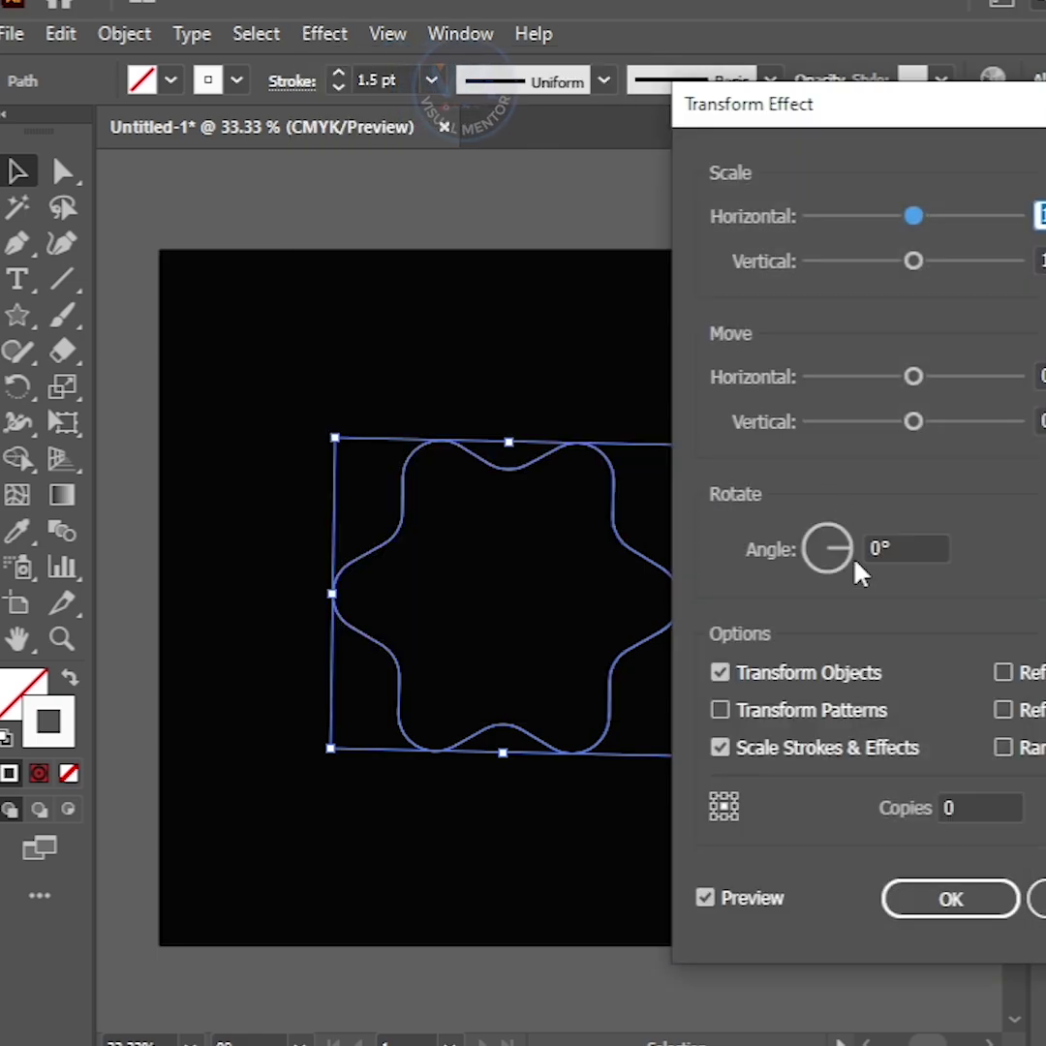
click(973, 813)
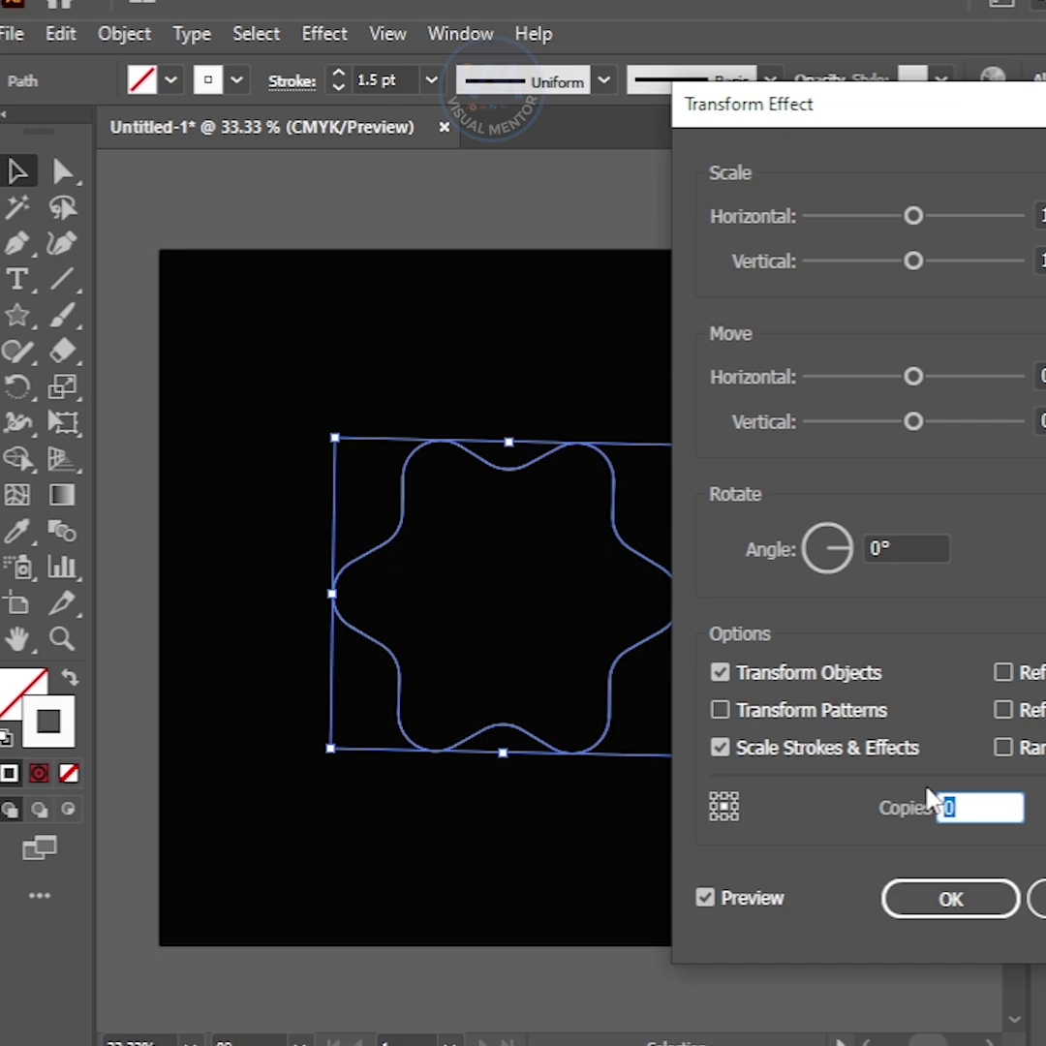
text(5)
click(886, 549)
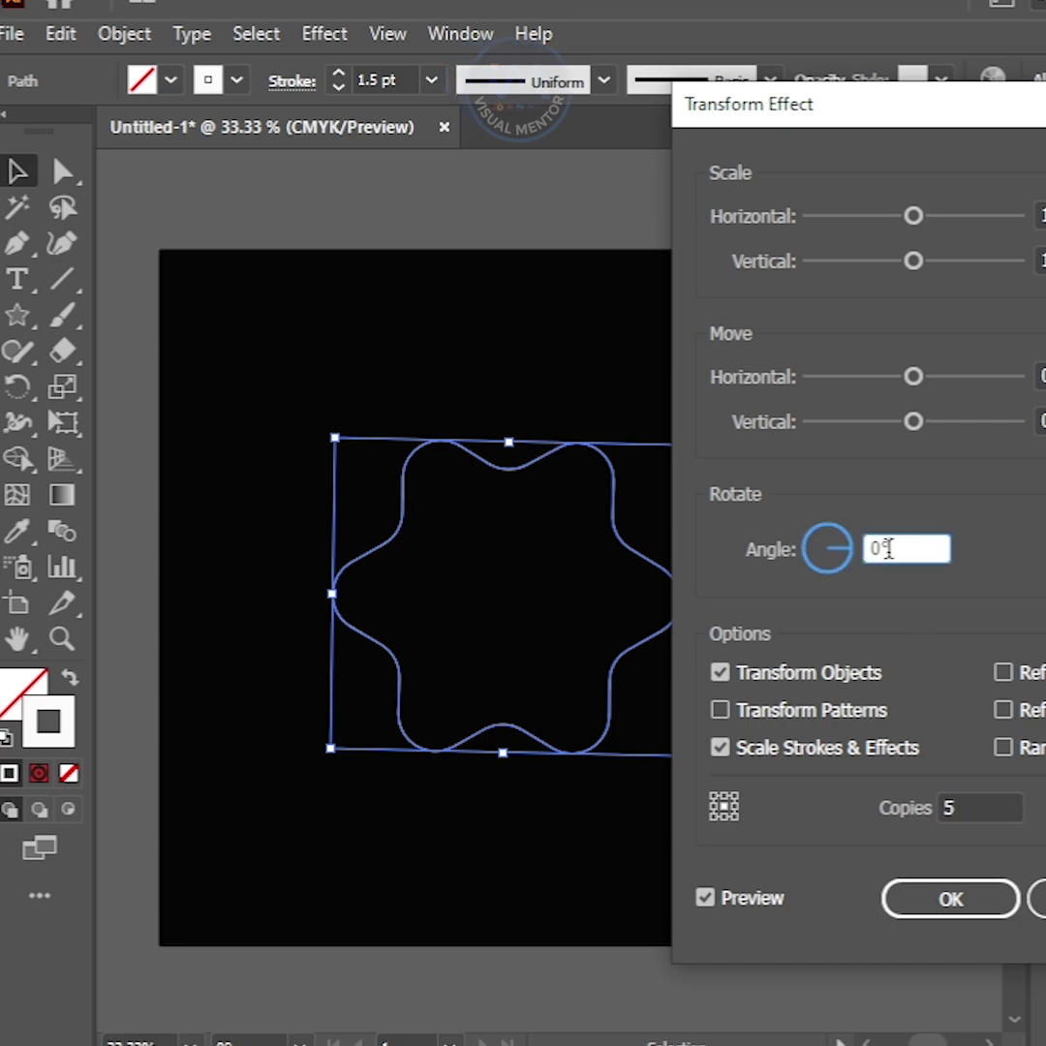
text(5)
click(950, 903)
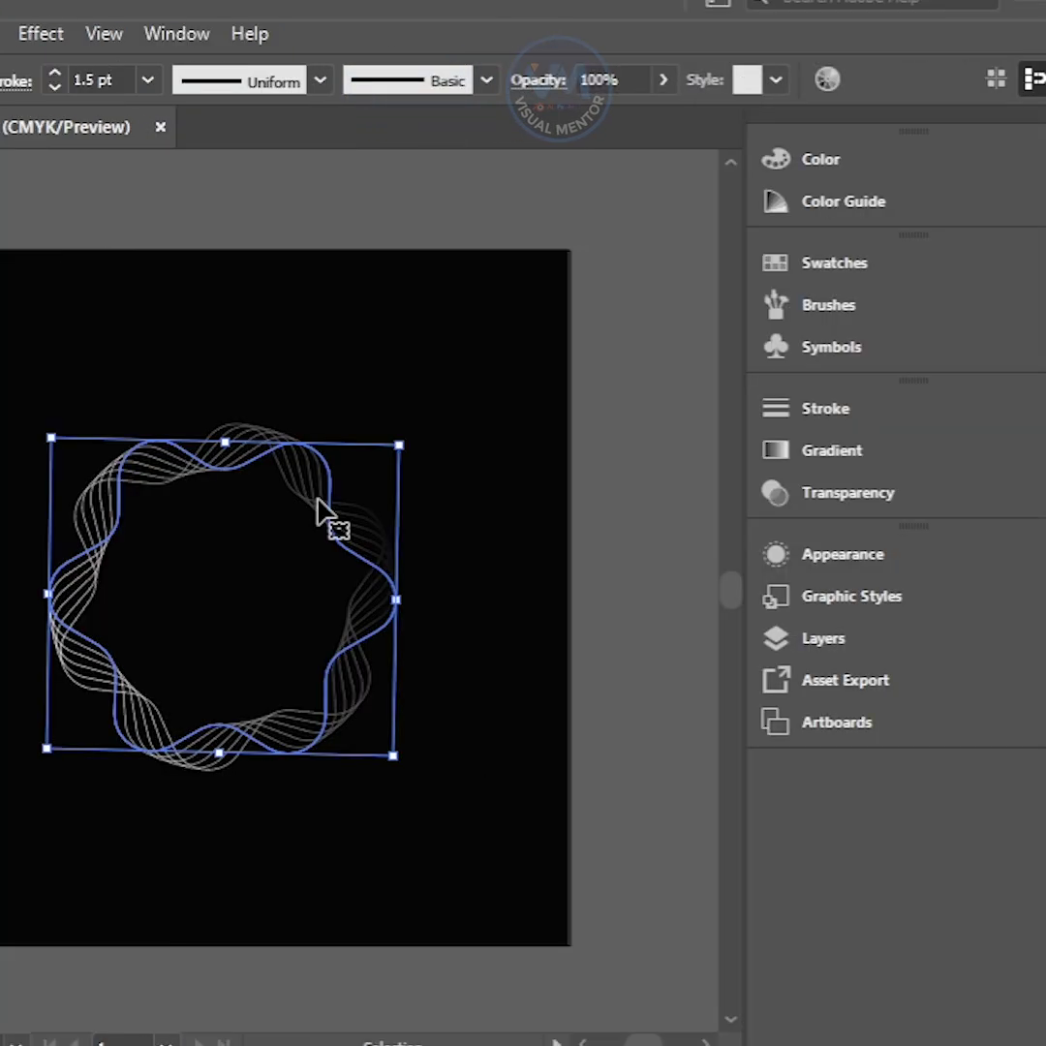
Build a four-stop stroke gradient alternating red and black from the swatches.
click(830, 451)
click(435, 446)
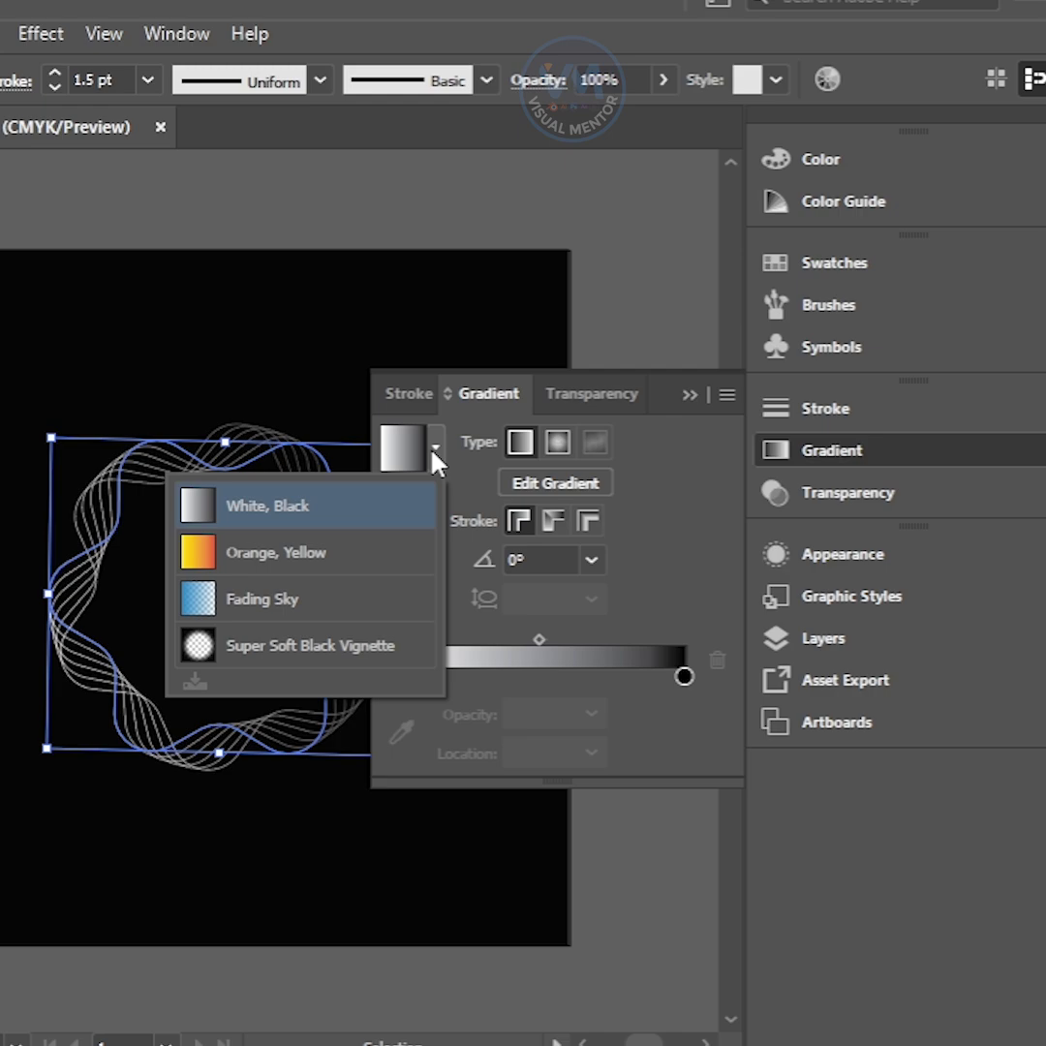
click(319, 510)
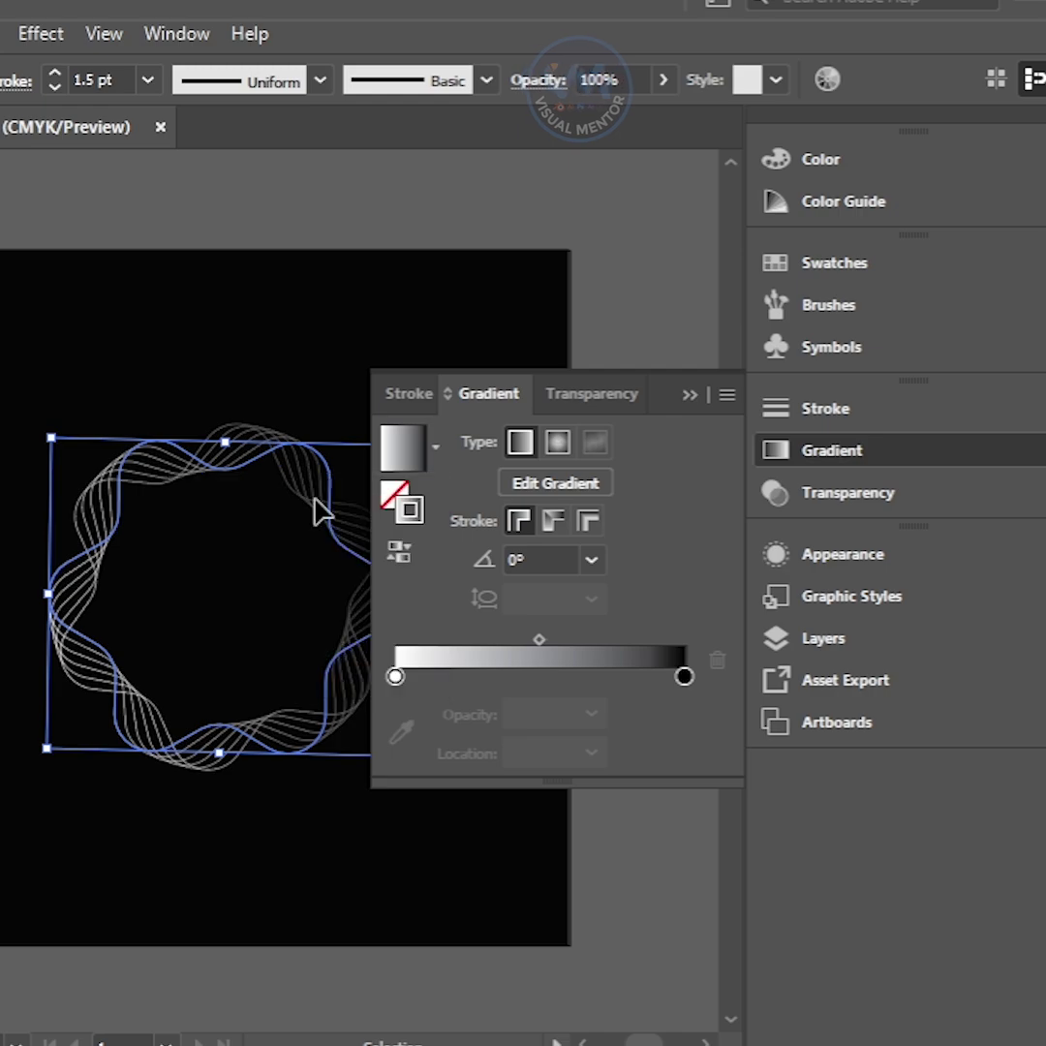
click(478, 678)
click(596, 678)
double_click(396, 675)
click(382, 770)
double_click(596, 677)
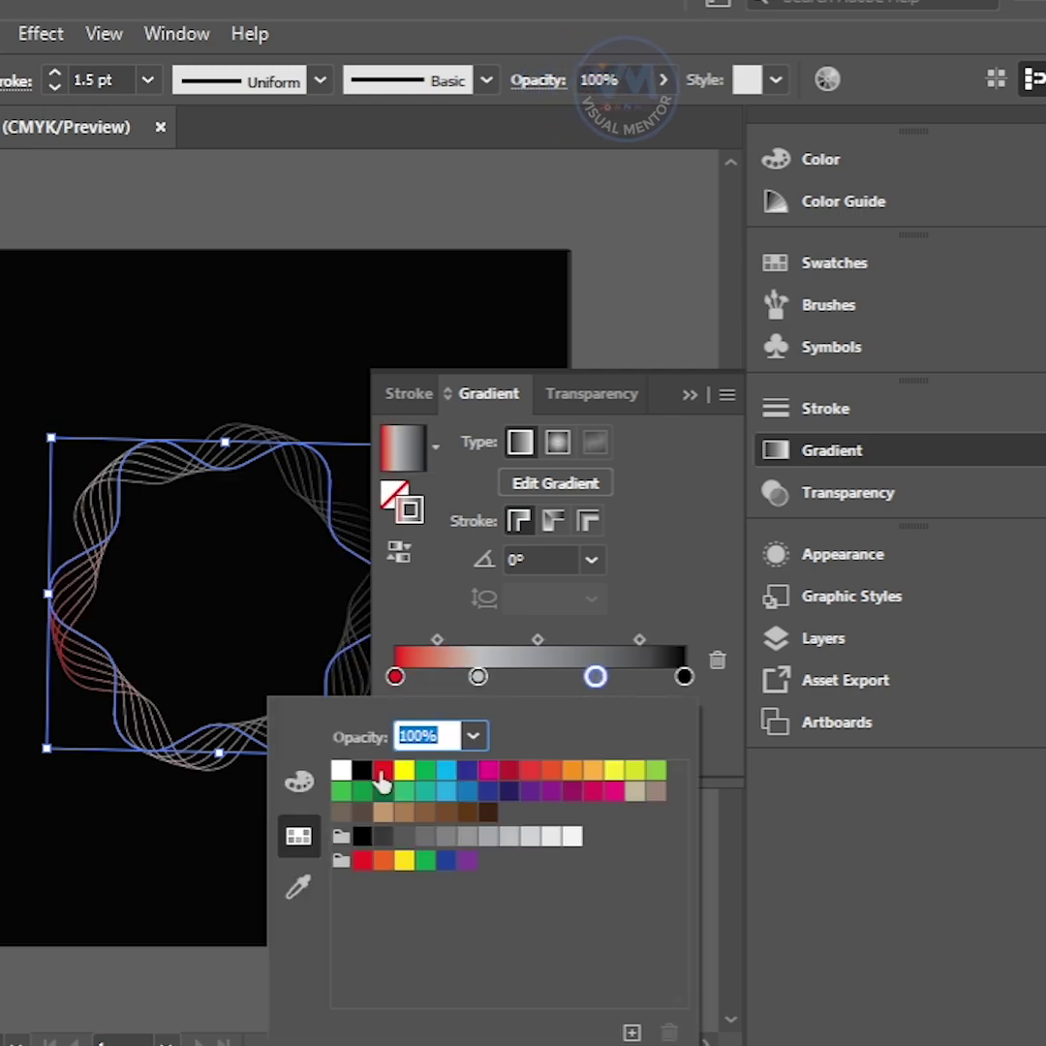
click(382, 770)
double_click(478, 676)
click(361, 770)
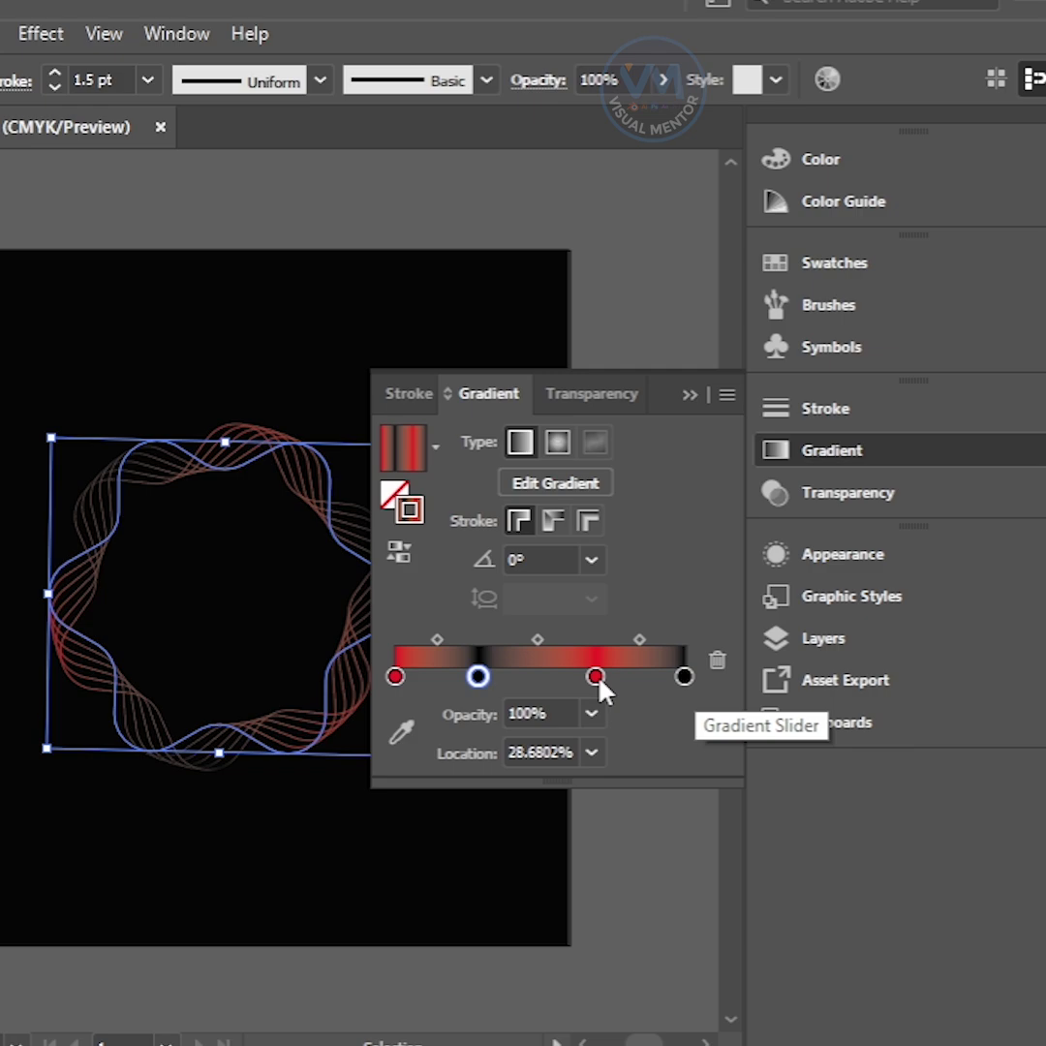
Reverse the gradient, make it radial, and deselect the ring.
click(399, 552)
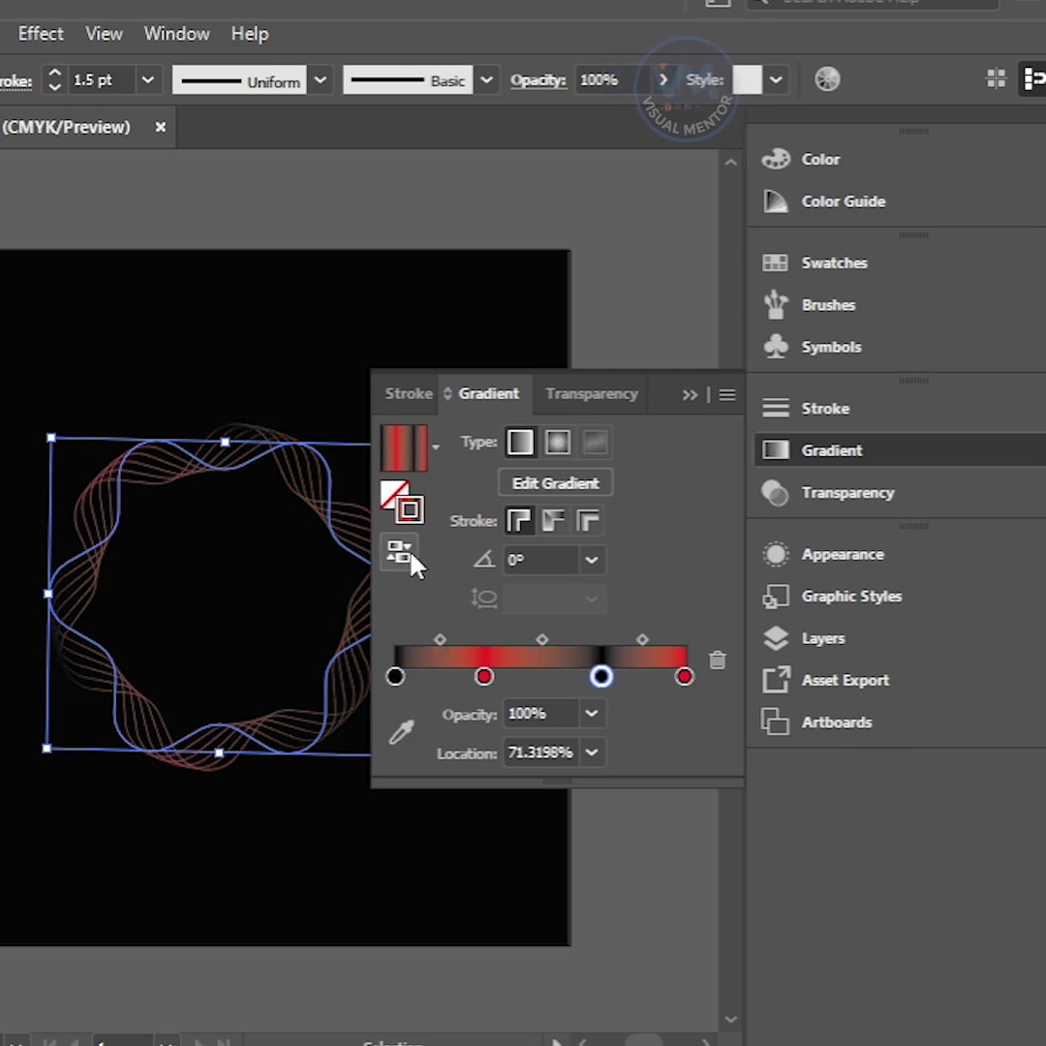
click(559, 448)
click(255, 369)
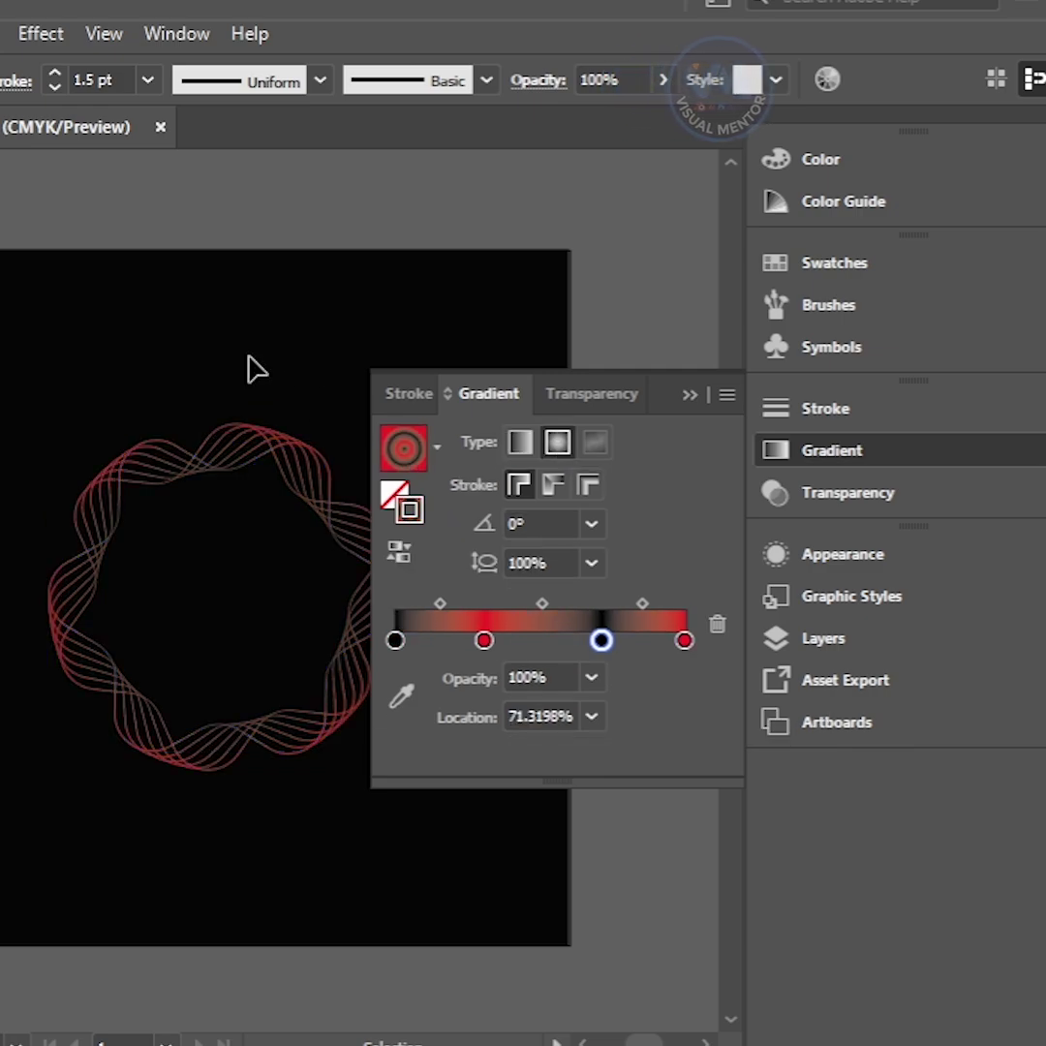
Scale a smaller copy of the ring inside the original and rotate it 30°.
click(586, 422)
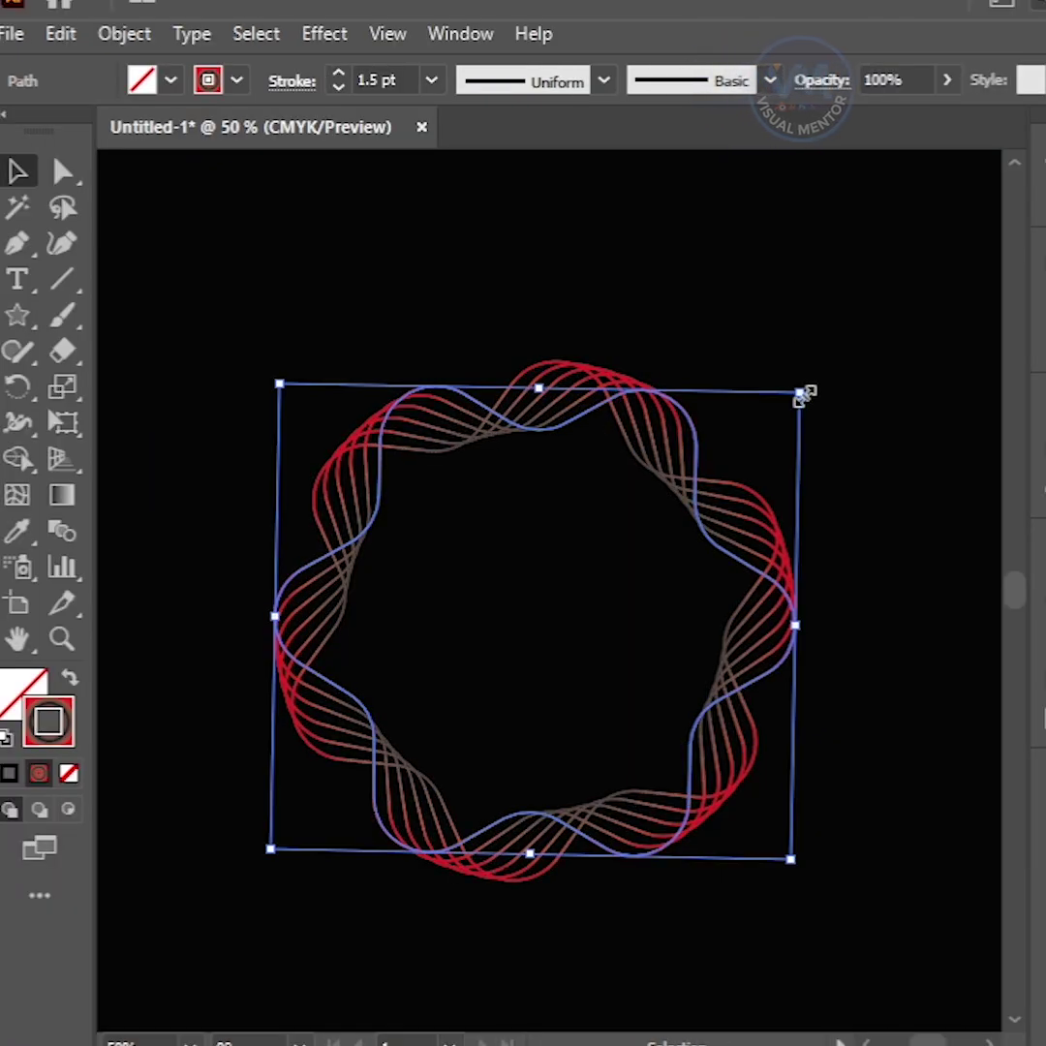
drag(802, 395, 726, 465)
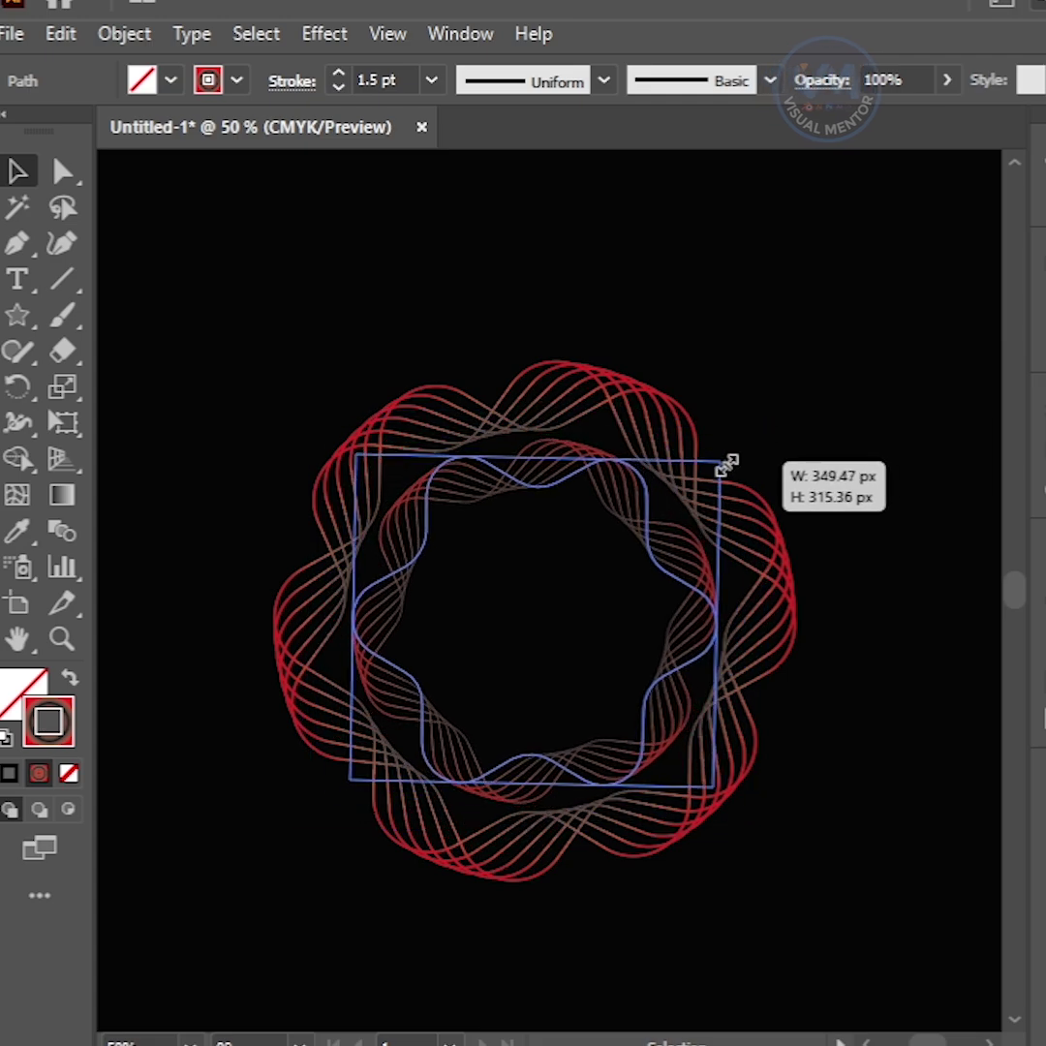
right_click(578, 481)
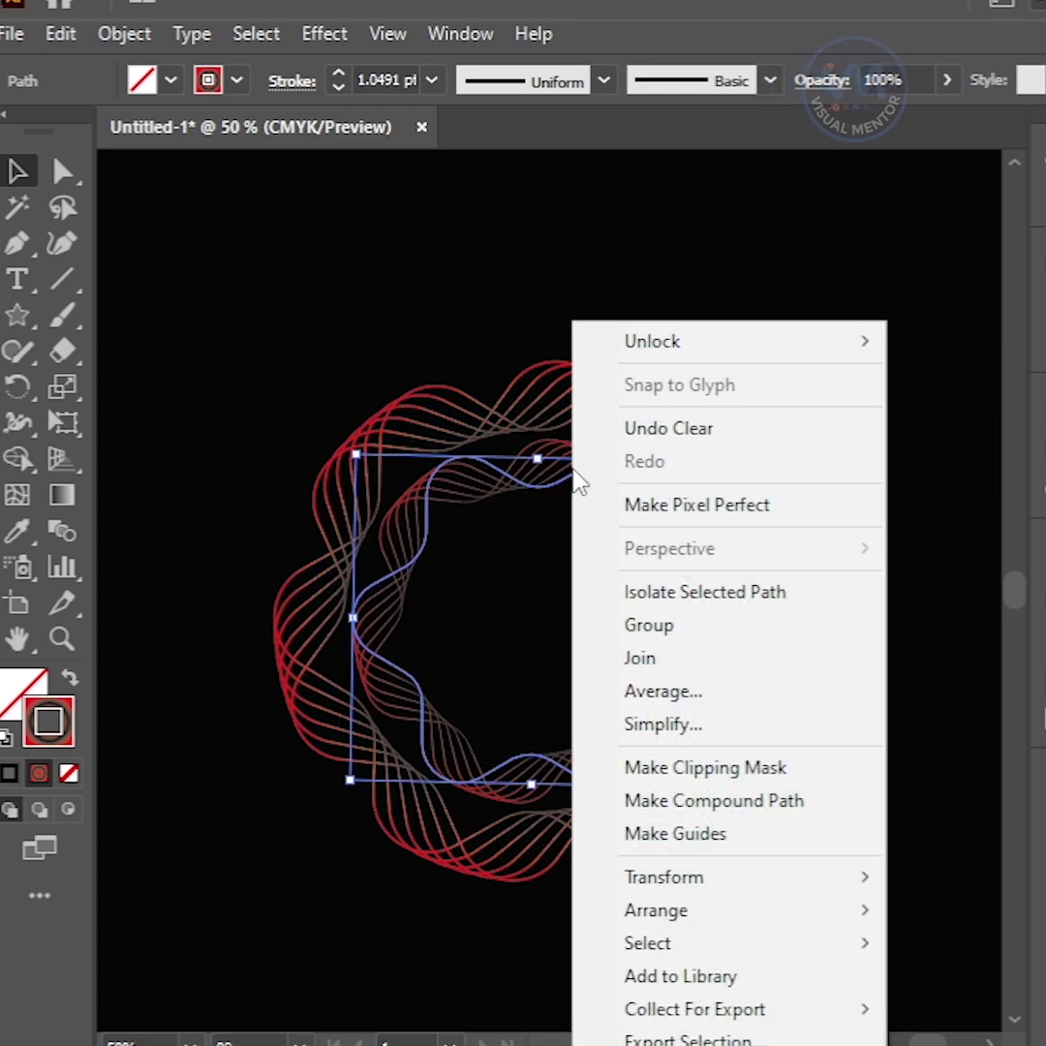
mouse_move(663, 877)
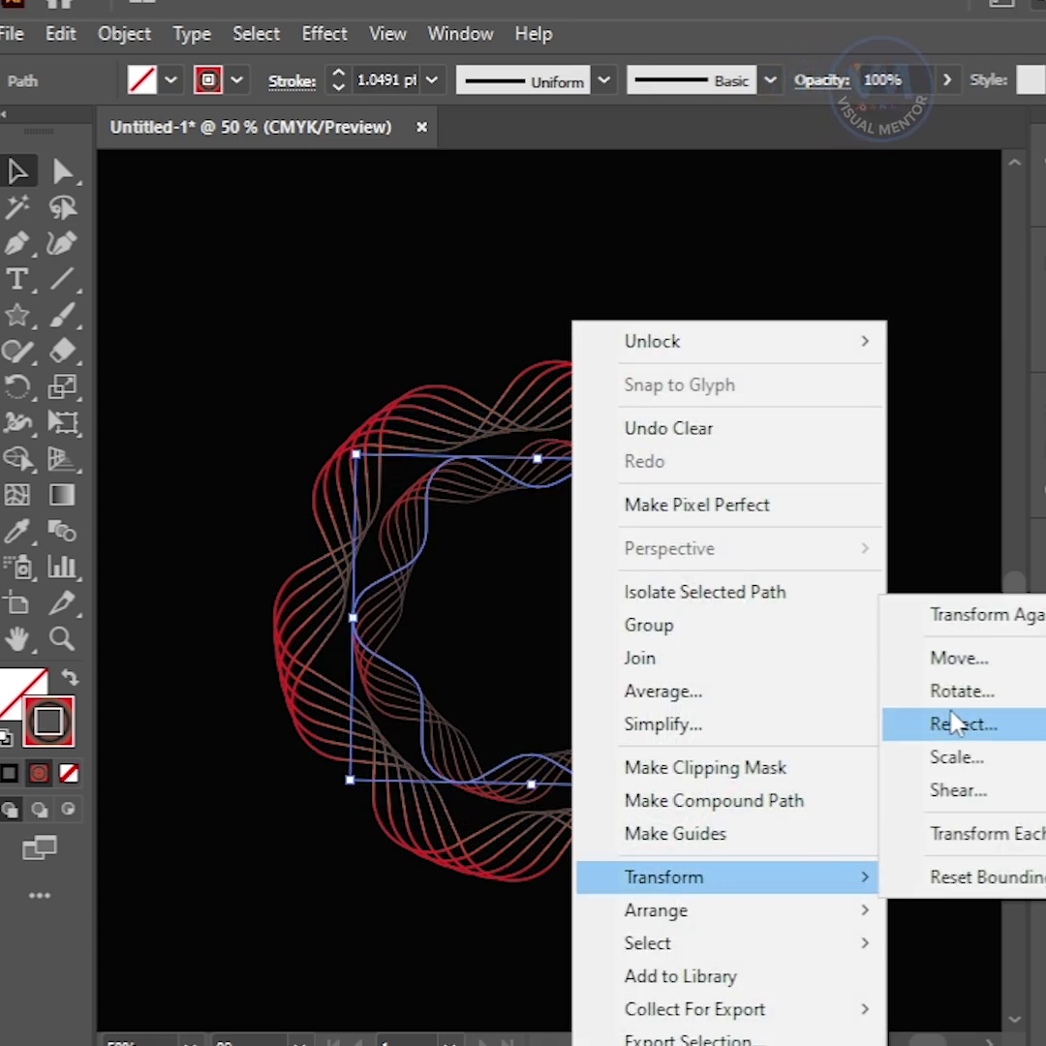
click(895, 723)
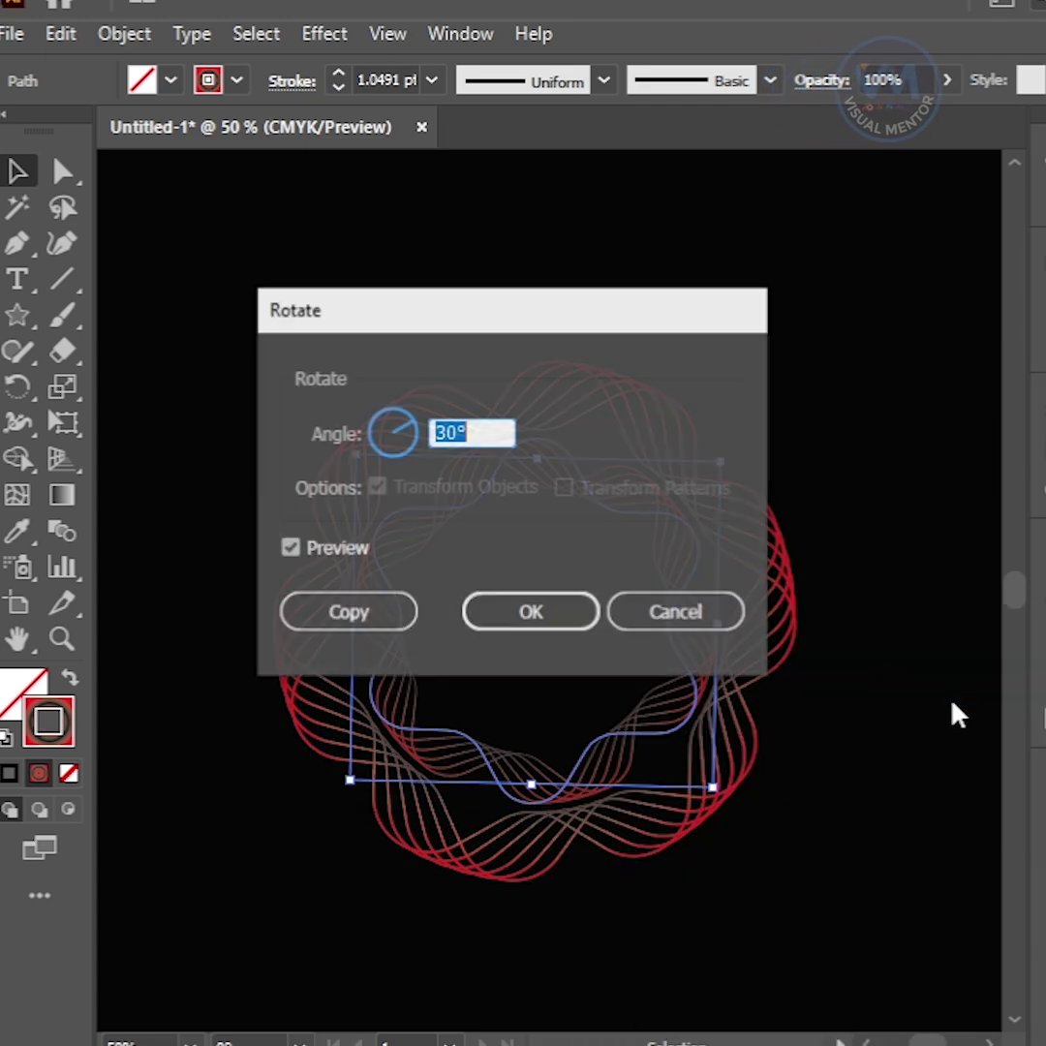
click(441, 432)
text(-30)
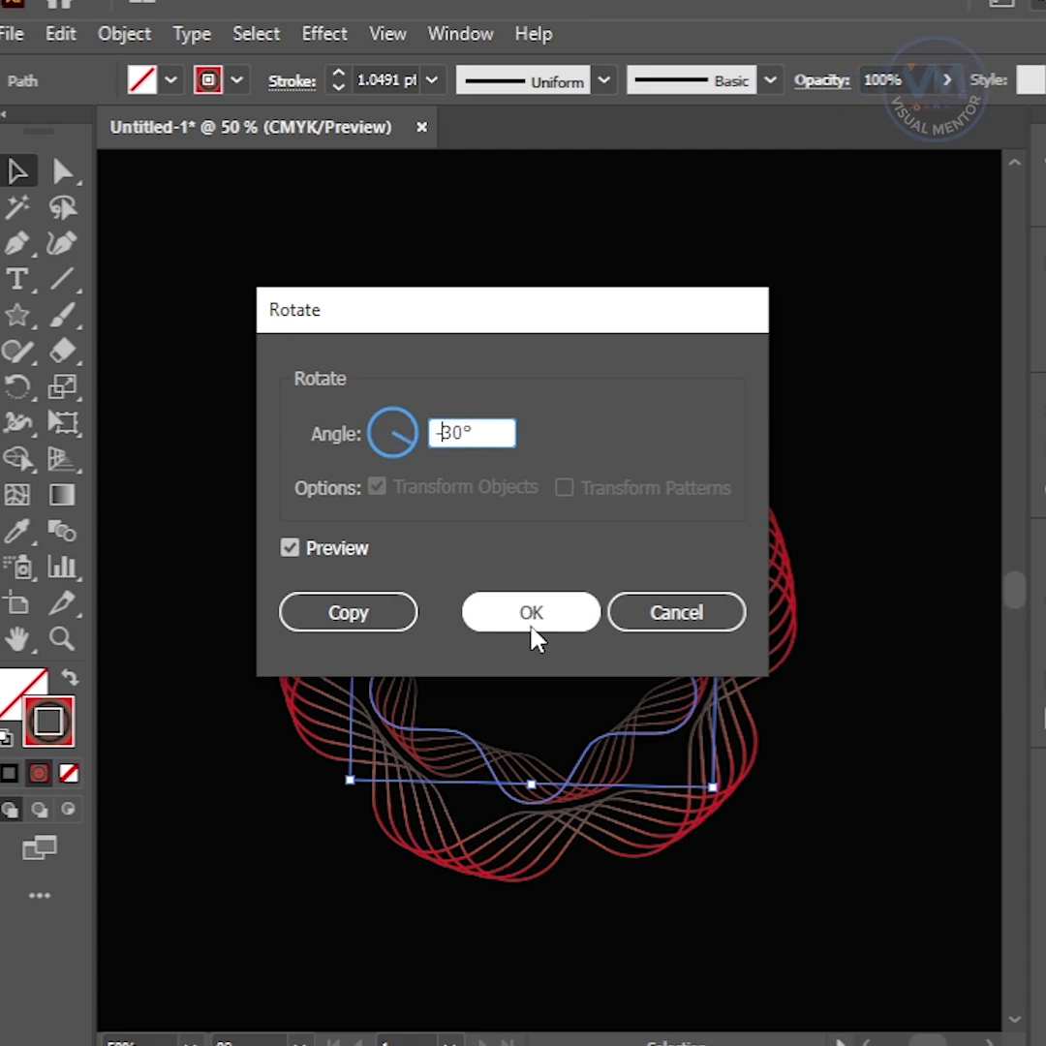
click(533, 631)
Nest two more progressively smaller copies inward, rotating each by 30°.
drag(467, 385, 487, 463)
right_click(530, 535)
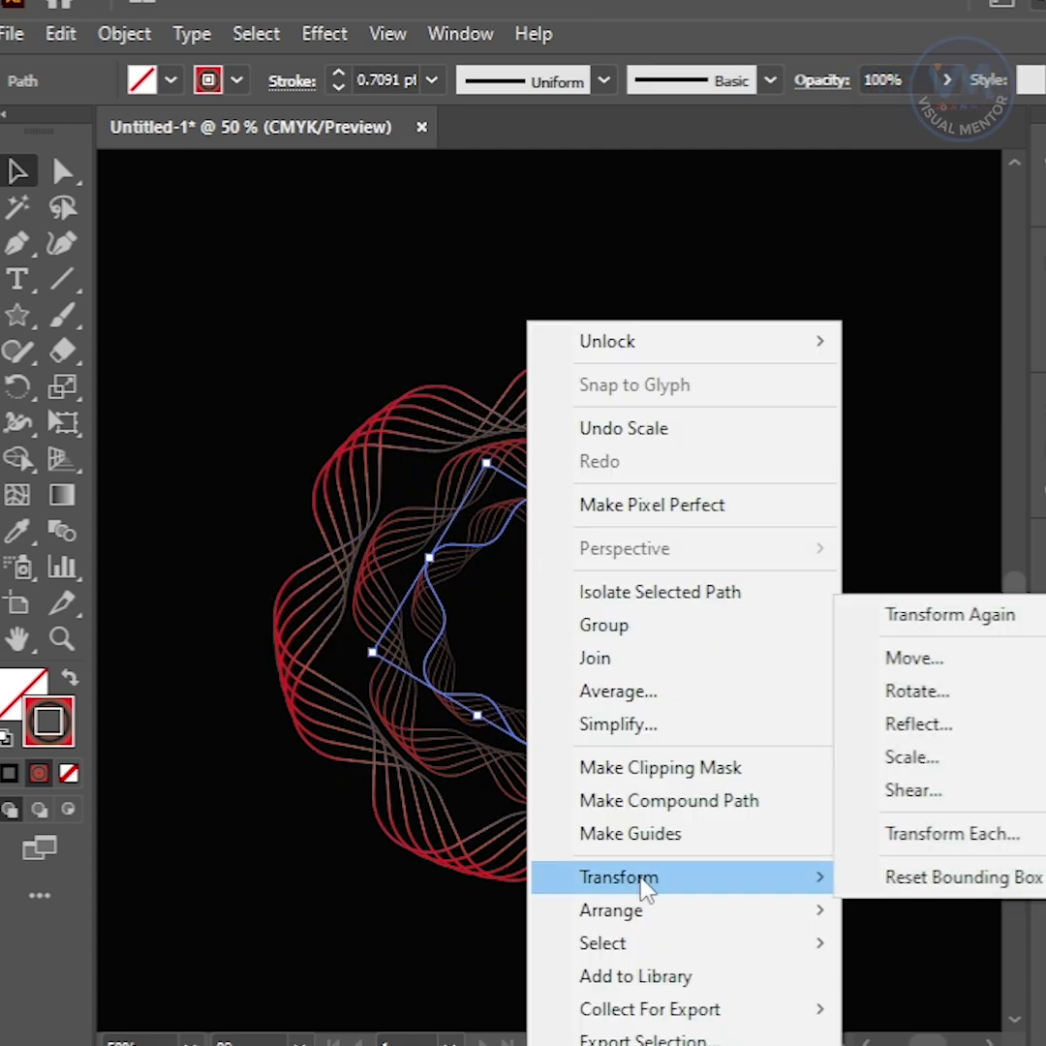
click(862, 693)
click(542, 628)
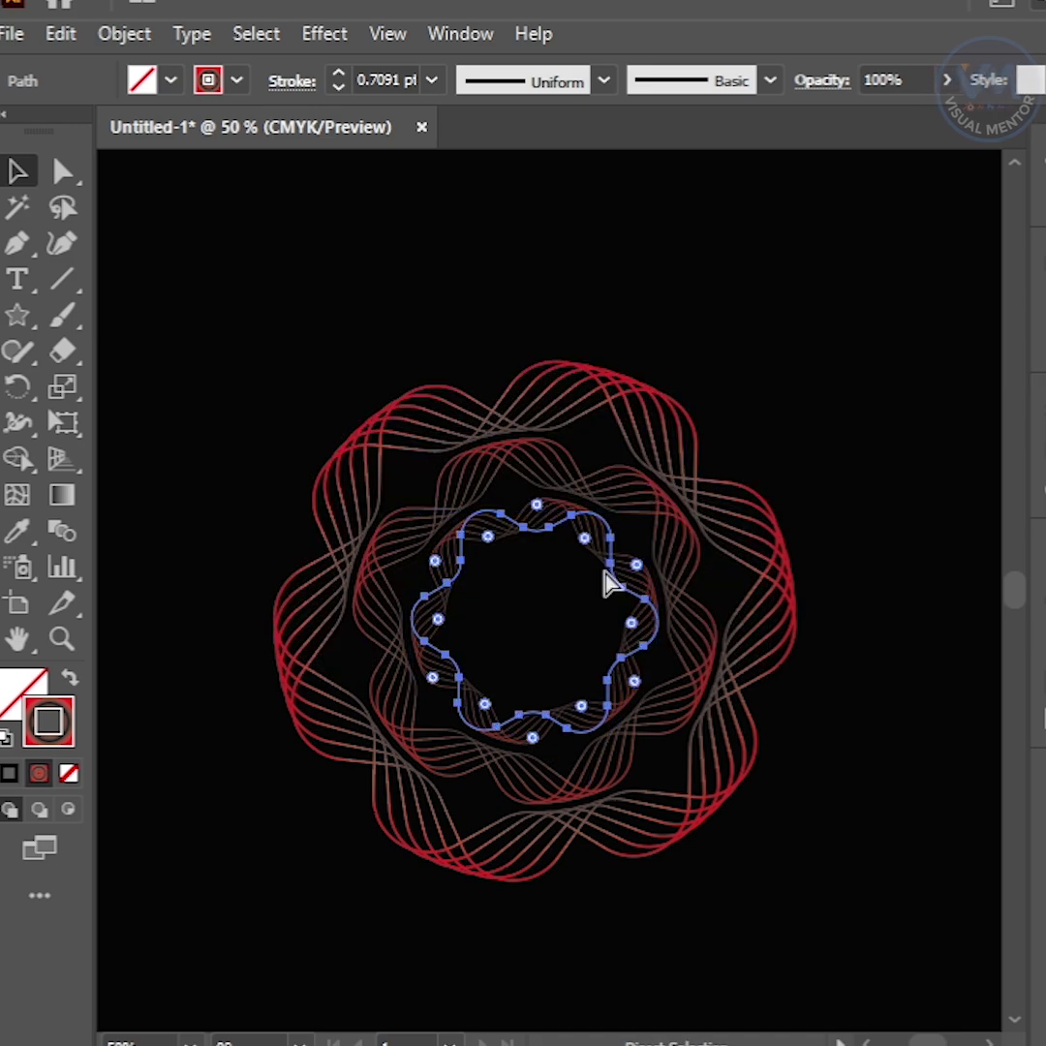
key(ctrl+plus)
drag(668, 493, 625, 550)
right_click(577, 588)
mouse_move(668, 876)
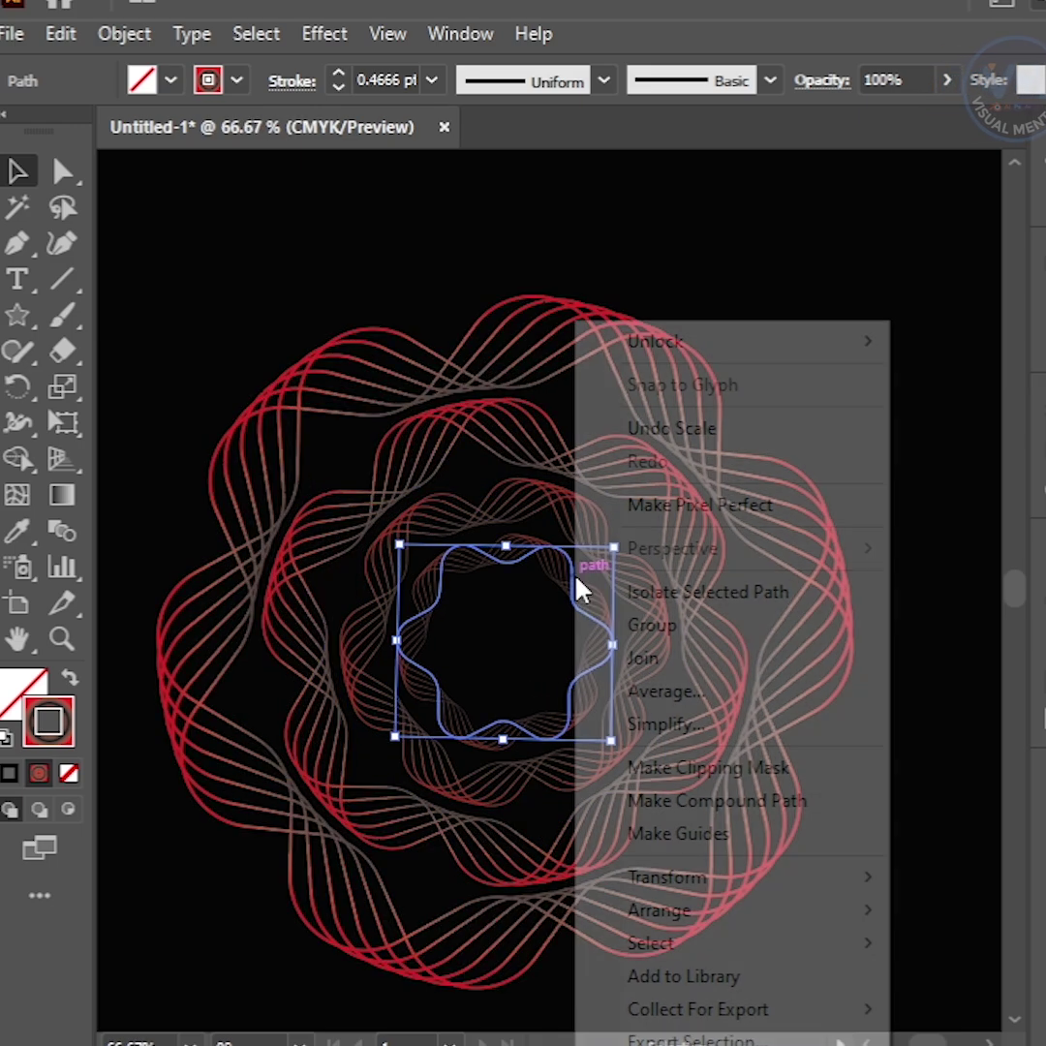
click(997, 695)
click(534, 612)
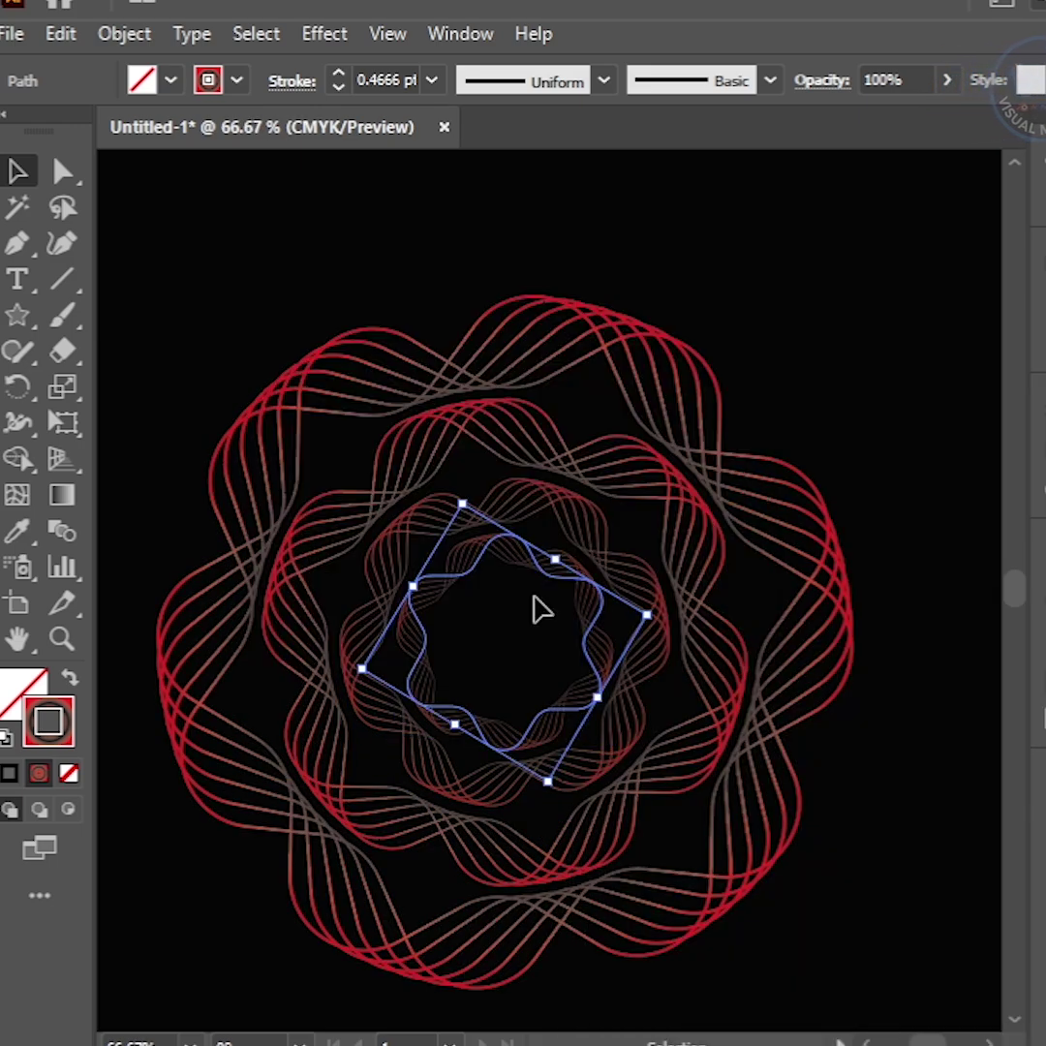
click(699, 316)
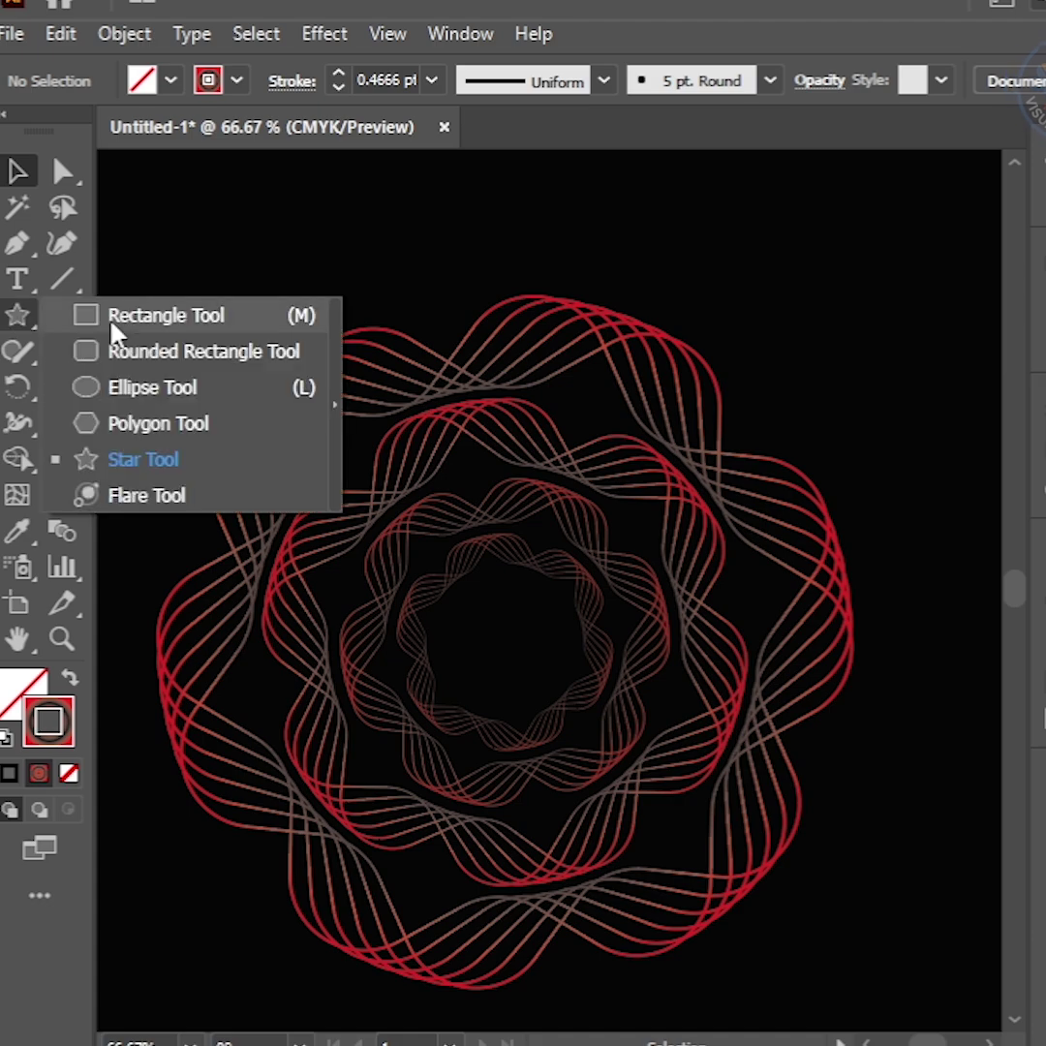
Draw a small circle at the flower's centre with the Ellipse Tool.
drag(17, 315, 124, 387)
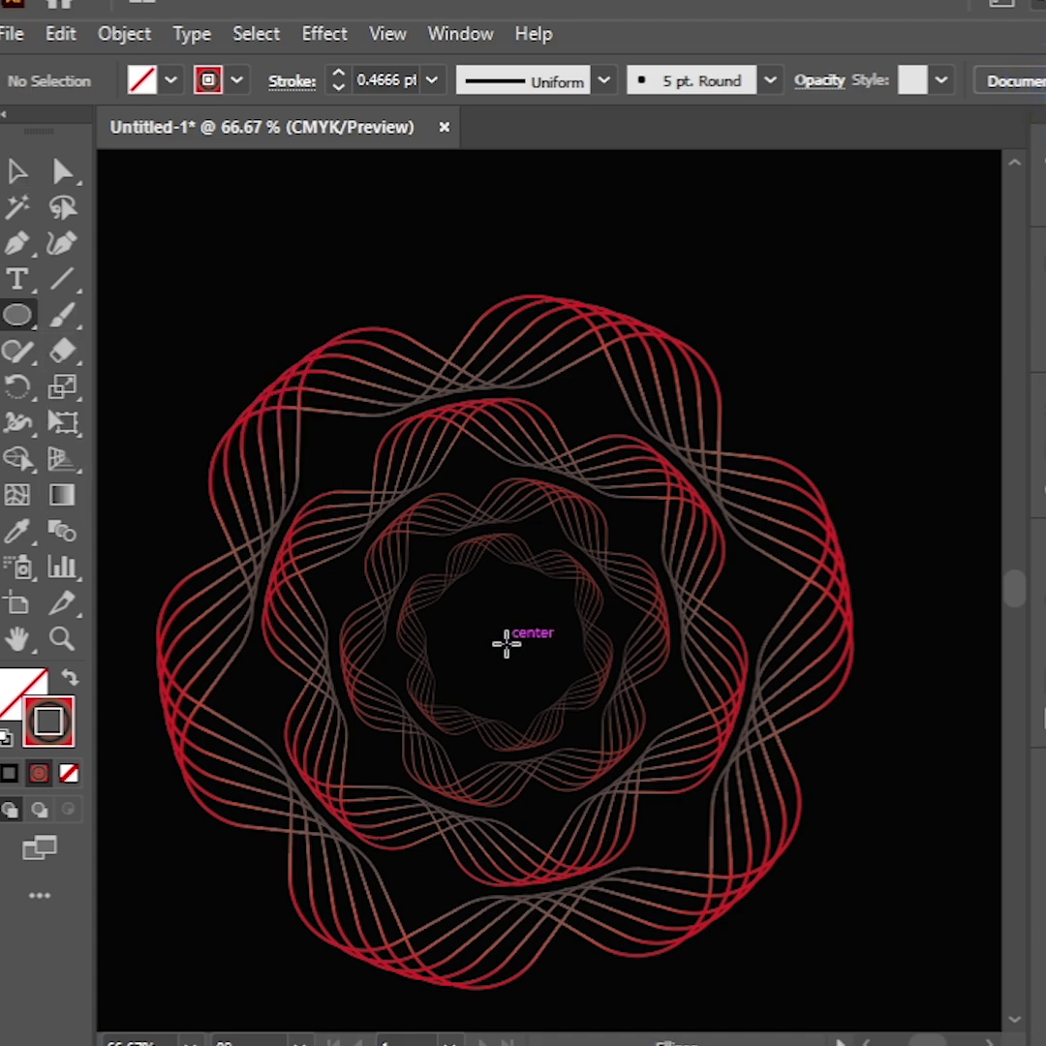
drag(506, 642, 562, 699)
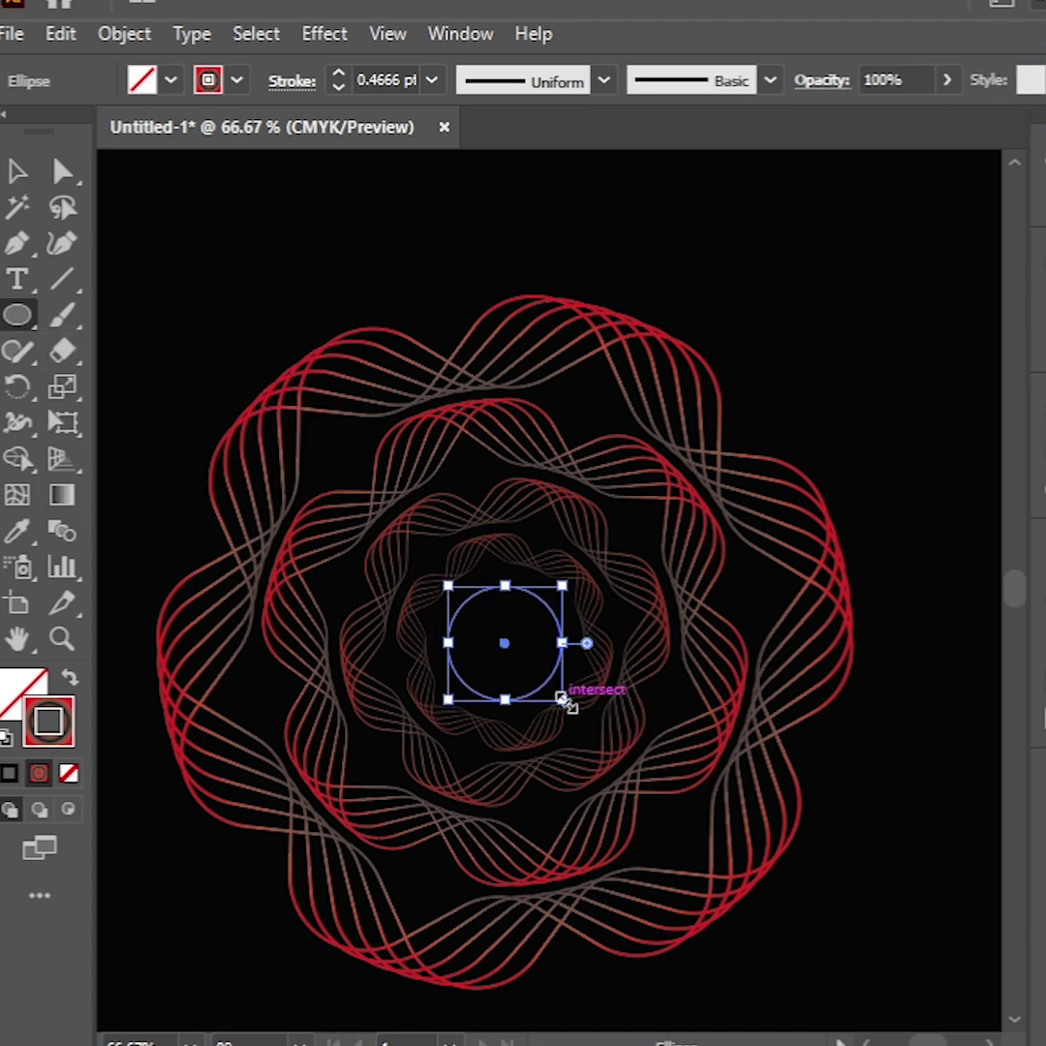